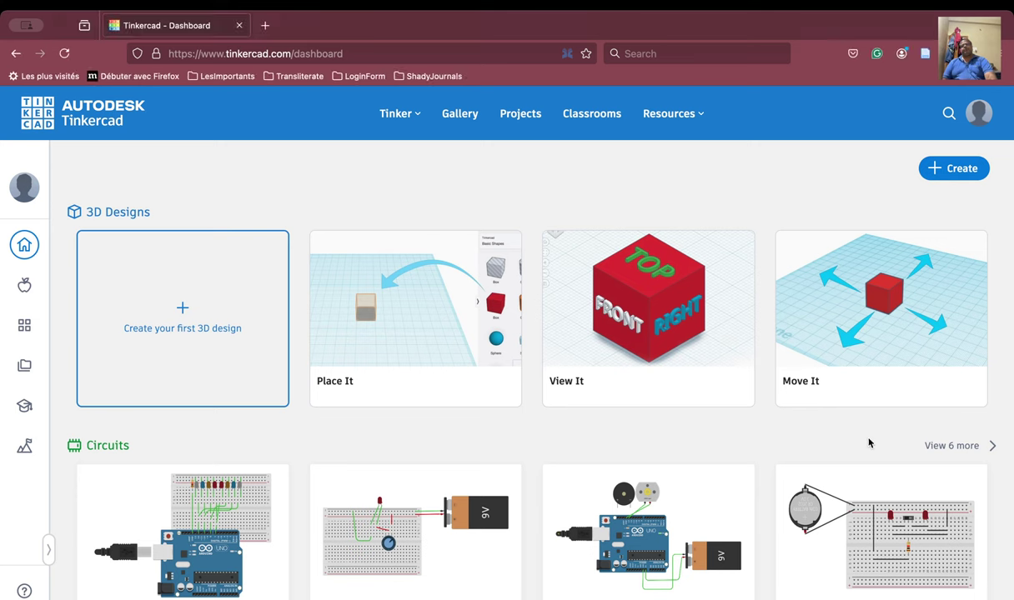
# - Create a new circuit and place a small breadboard on the canvas, rotated to stand vertically
pyautogui.click(953, 170)
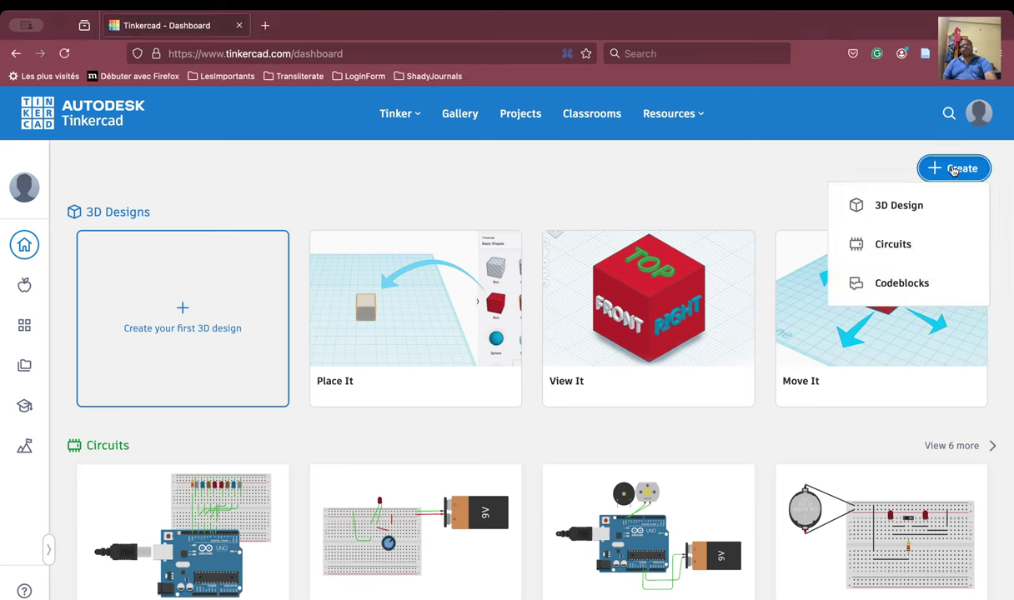
pyautogui.click(901, 244)
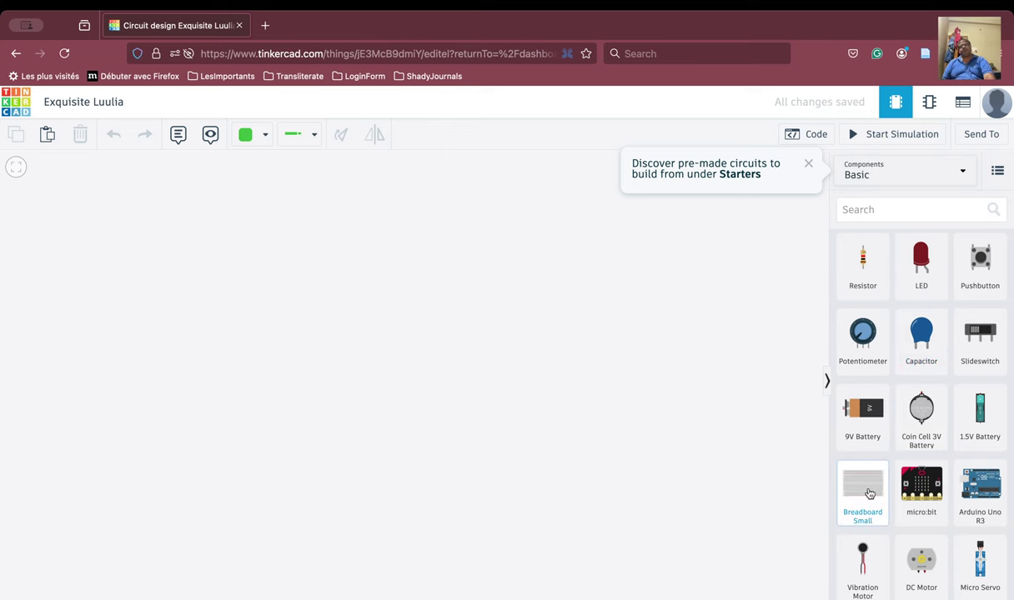
pyautogui.moveTo(870, 493); pyautogui.dragTo(256, 405)
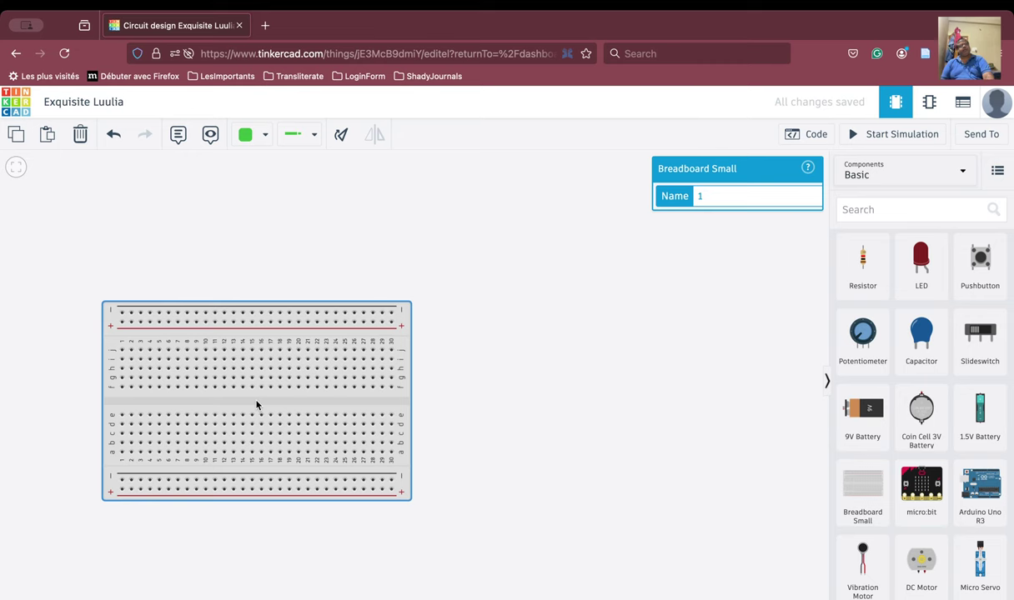
pyautogui.click(341, 144)
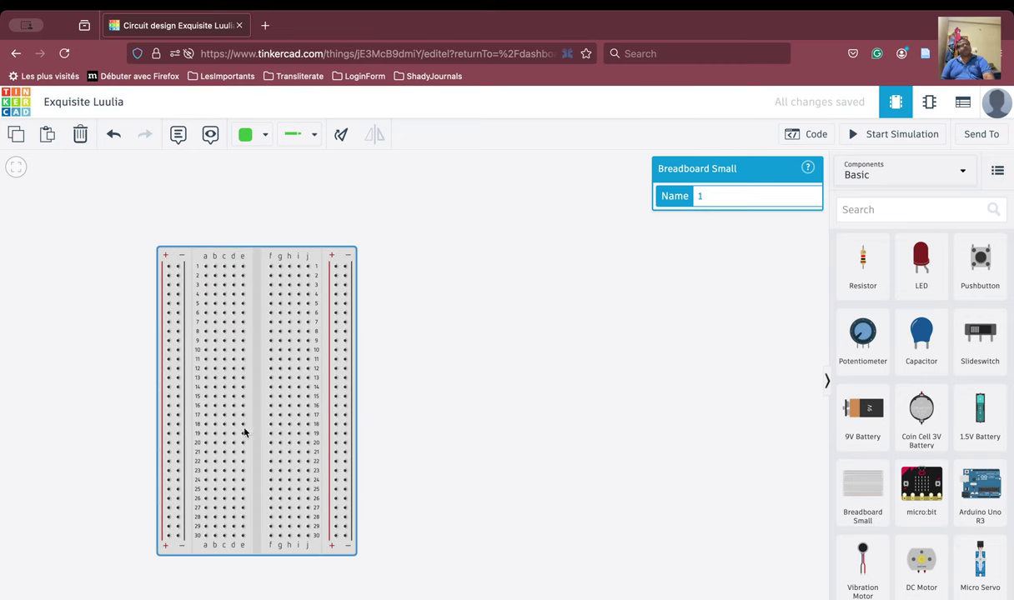
pyautogui.moveTo(257, 429); pyautogui.dragTo(267, 396)
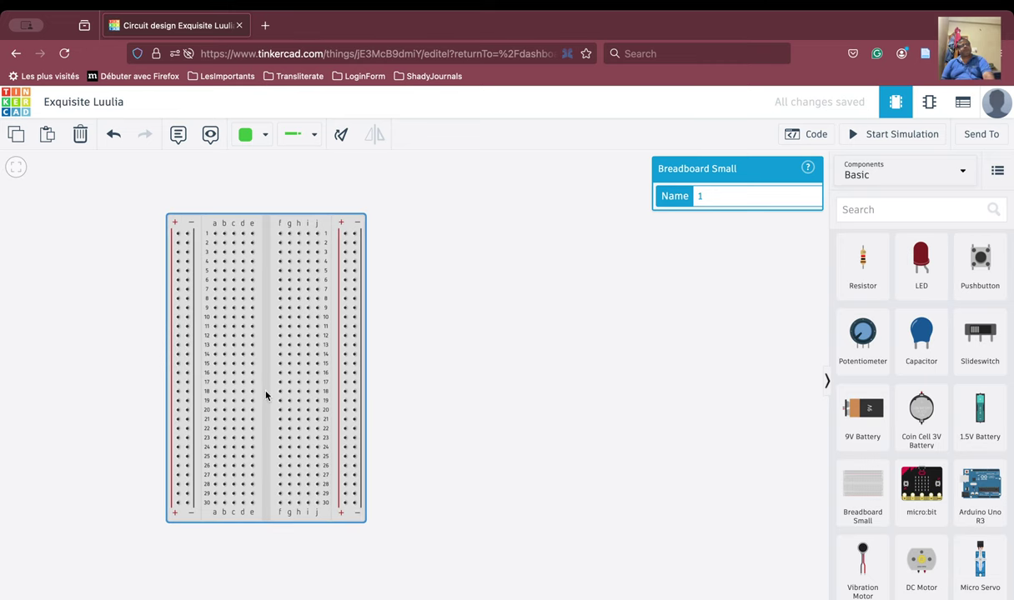
# - Add an Arduino Uno R3, rotate it so its USB connector points up, and position it over the left half of the breadboard
pyautogui.moveTo(976, 496); pyautogui.dragTo(537, 417)
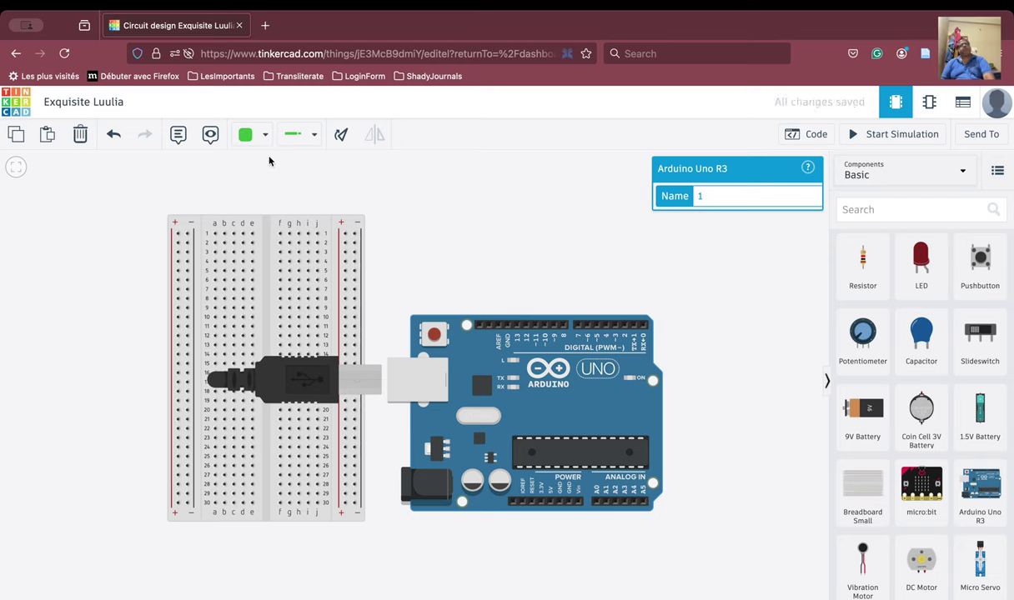
pyautogui.click(341, 135)
pyautogui.click(341, 135)
pyautogui.click(341, 135)
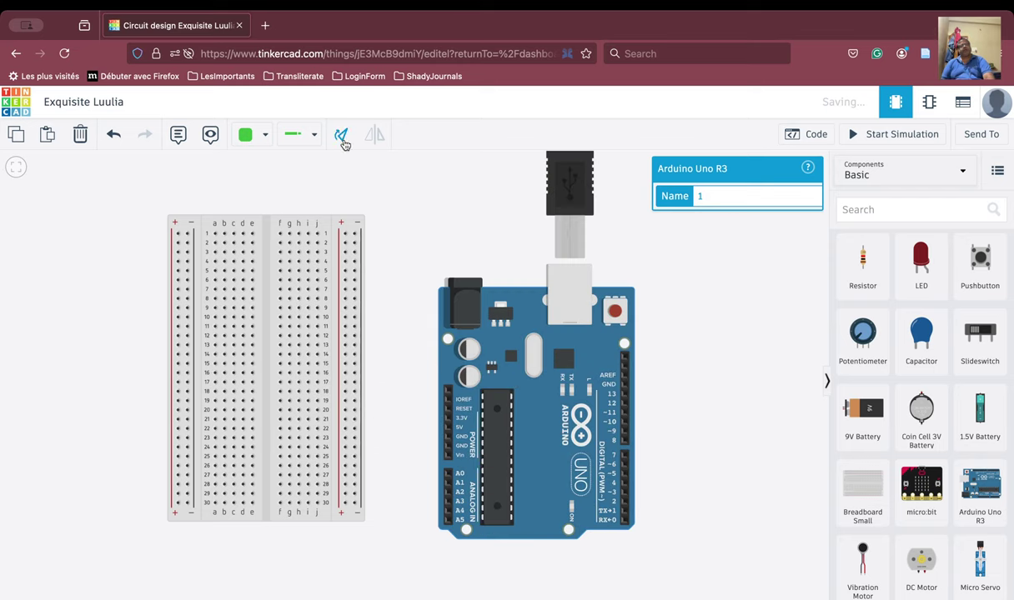
pyautogui.moveTo(547, 421); pyautogui.dragTo(184, 394)
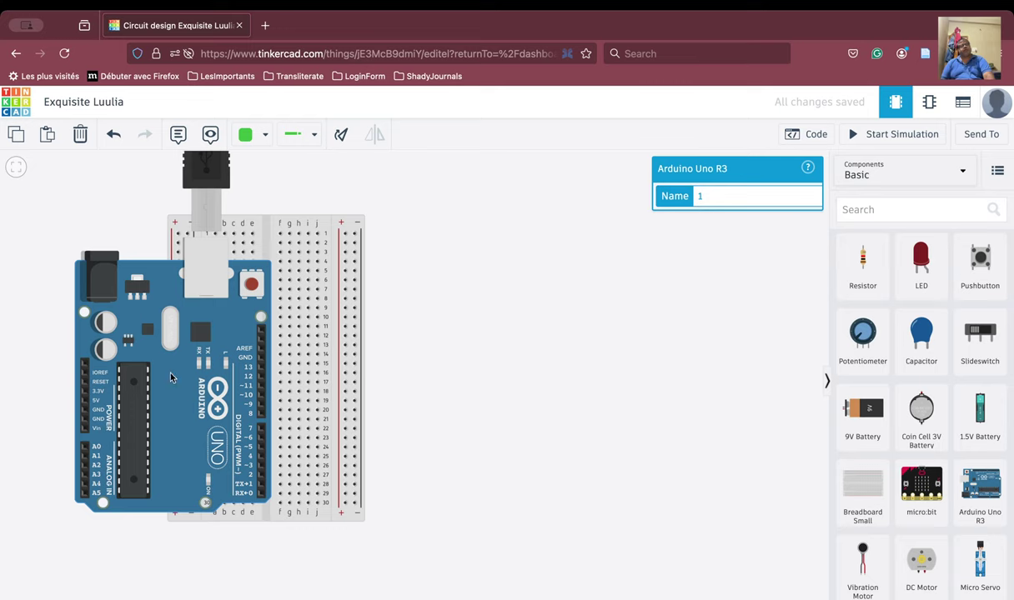
pyautogui.click(13, 167)
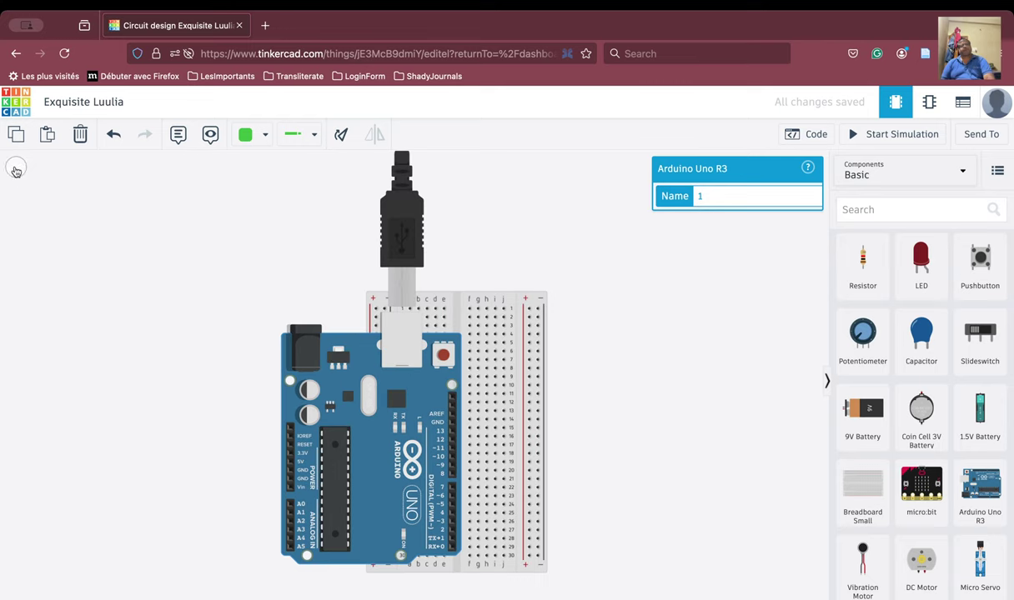
pyautogui.scroll(5, 448, 458)
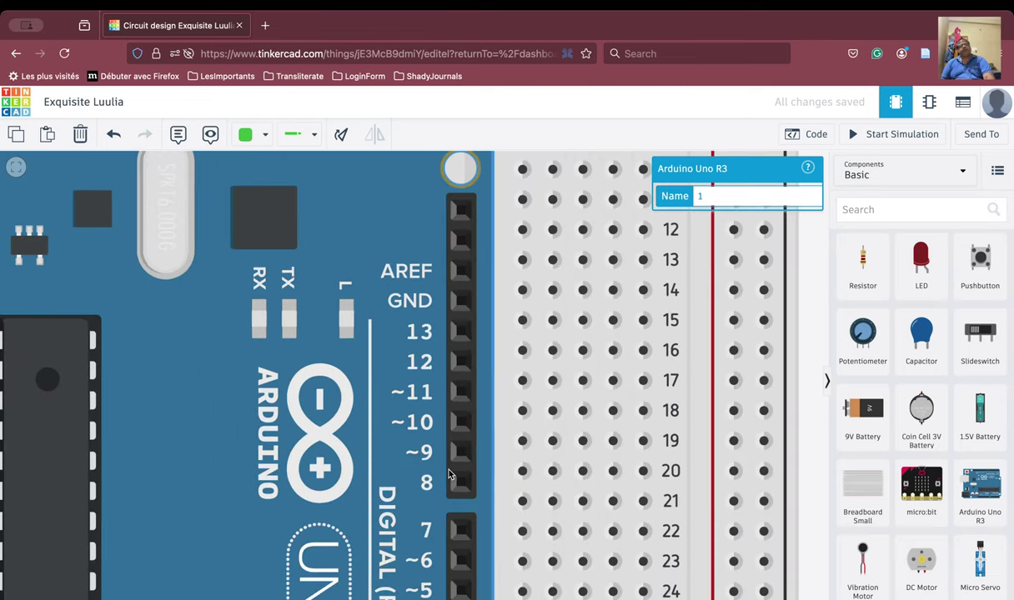
pyautogui.scroll(-5, 448, 473)
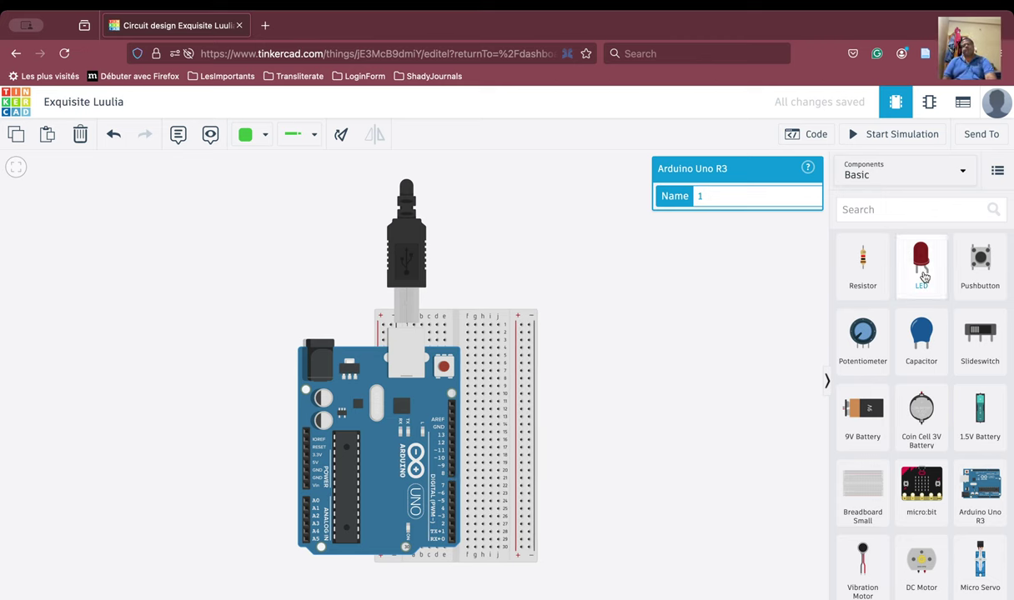
# - Add a red LED beside the breadboard and rotate it 90° so its legs point toward the board
pyautogui.moveTo(920, 260); pyautogui.dragTo(633, 382)
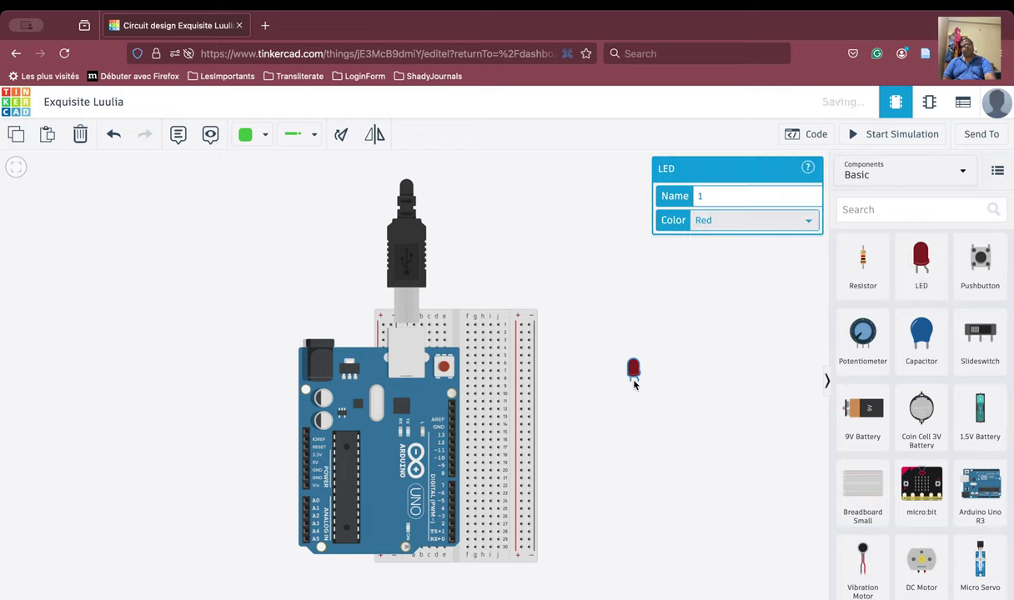
pyautogui.scroll(3, 638, 402)
pyautogui.scroll(3, 638, 401)
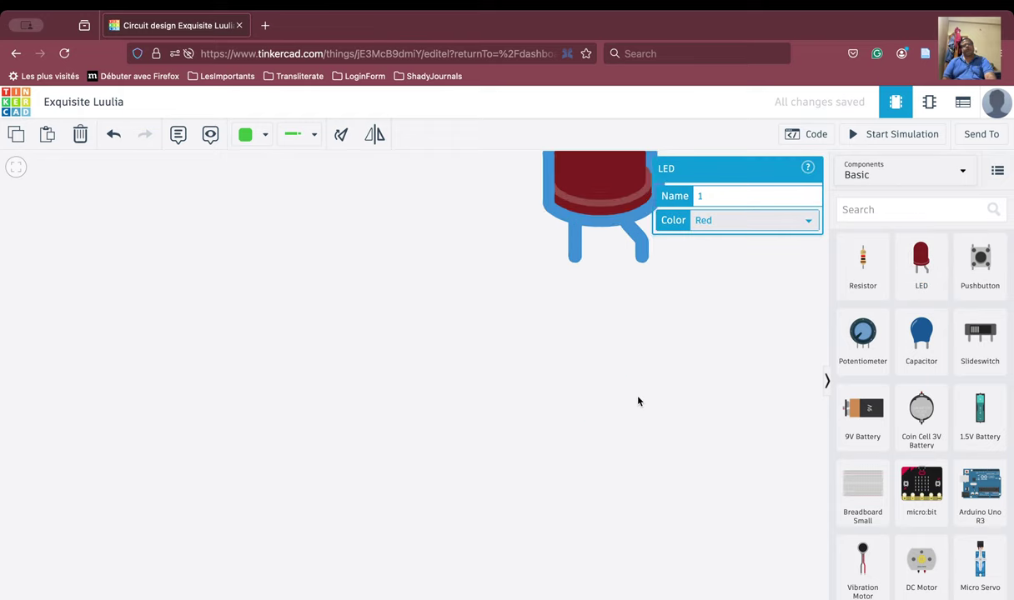
pyautogui.scroll(-2, 638, 402)
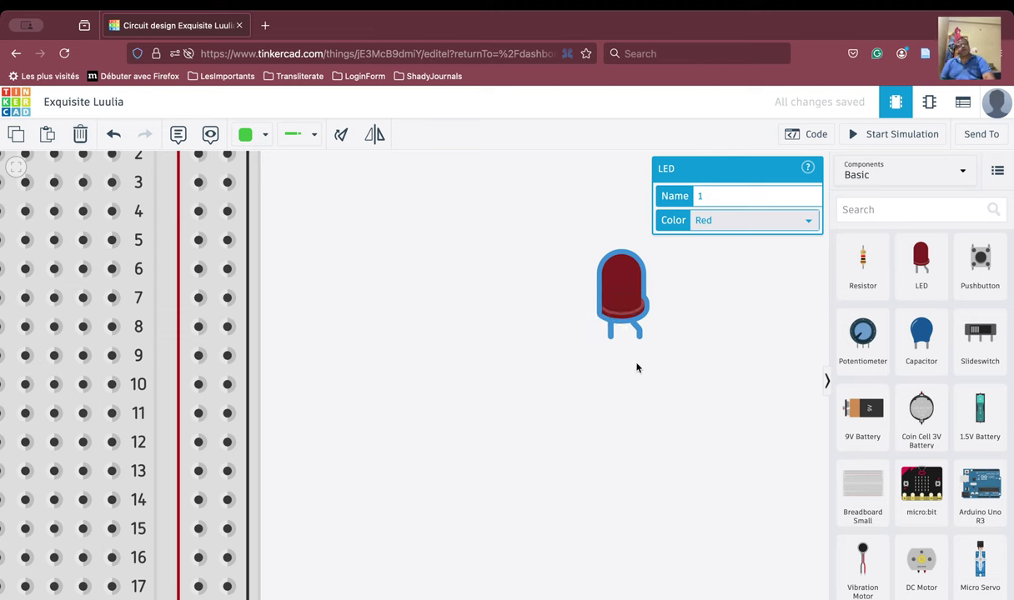
pyautogui.click(341, 132)
pyautogui.click(340, 131)
pyautogui.click(340, 132)
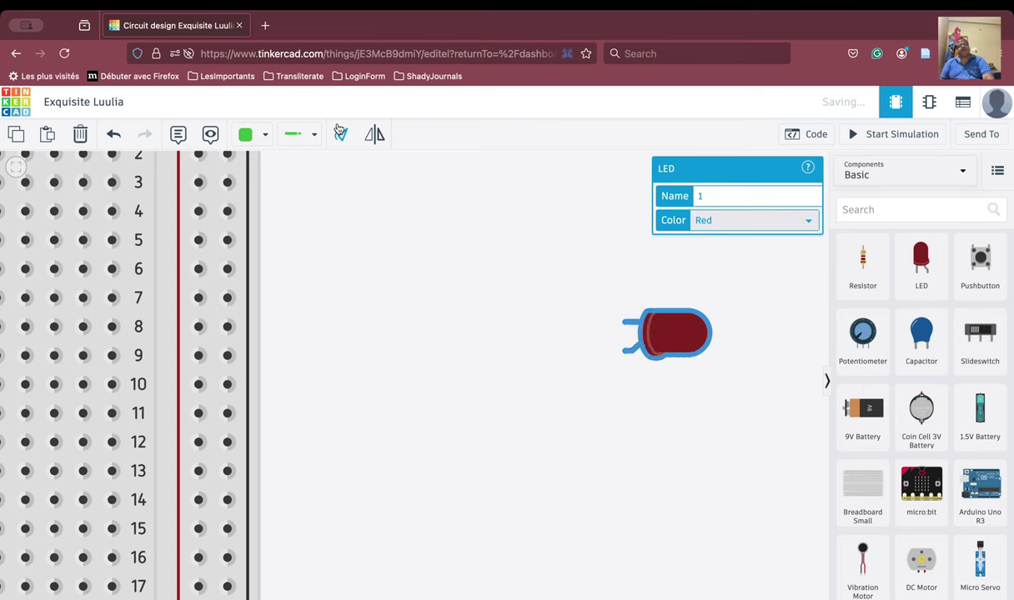
# - Plug the LED's legs into breadboard column j at rows 11 and 12
pyautogui.moveTo(674, 347); pyautogui.dragTo(271, 323)
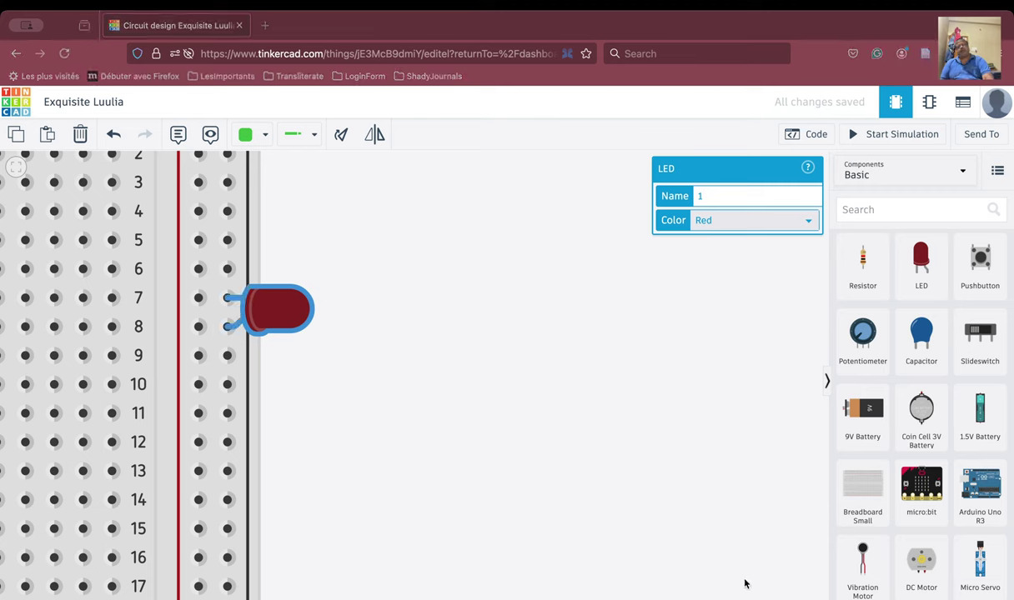
pyautogui.click(429, 451)
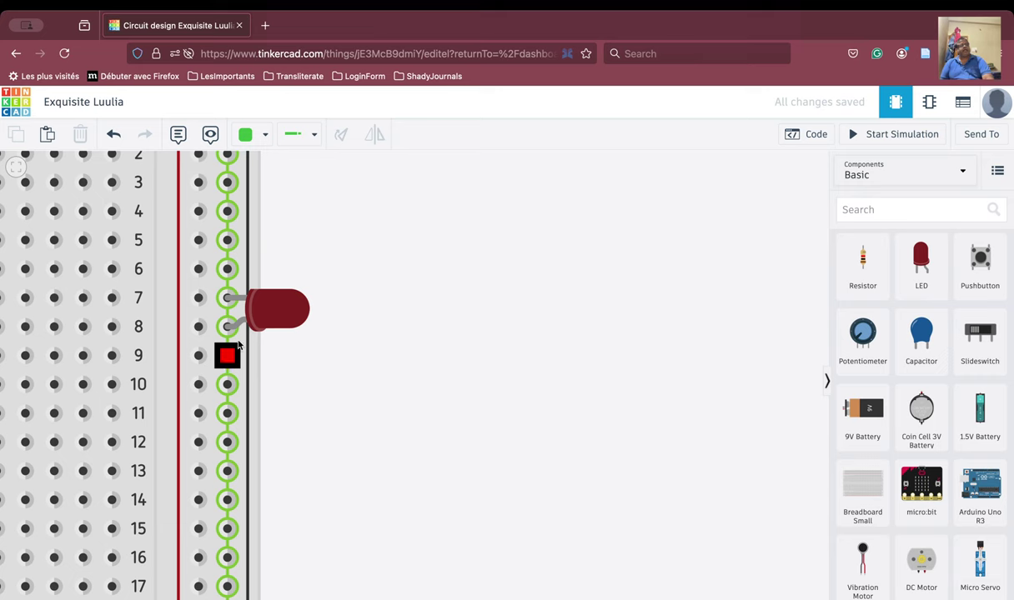
pyautogui.moveTo(269, 309); pyautogui.dragTo(154, 425)
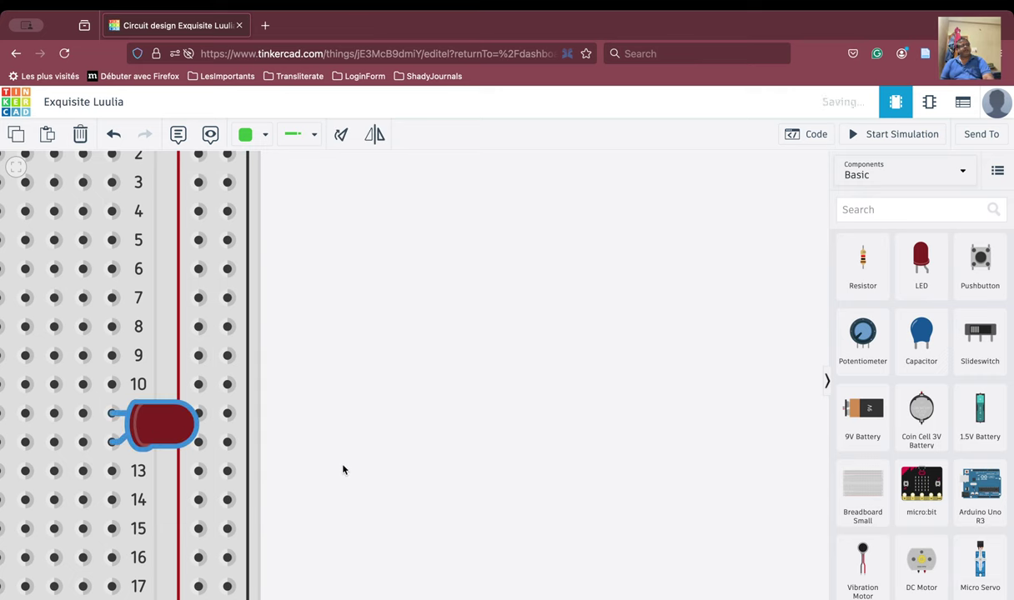
pyautogui.click(344, 439)
# - Wire the Arduino GND pin beside 5V to row 1 of the breadboard's right-hand negative rail, routing around the outside of the Arduino
pyautogui.moveTo(346, 408); pyautogui.dragTo(640, 459)
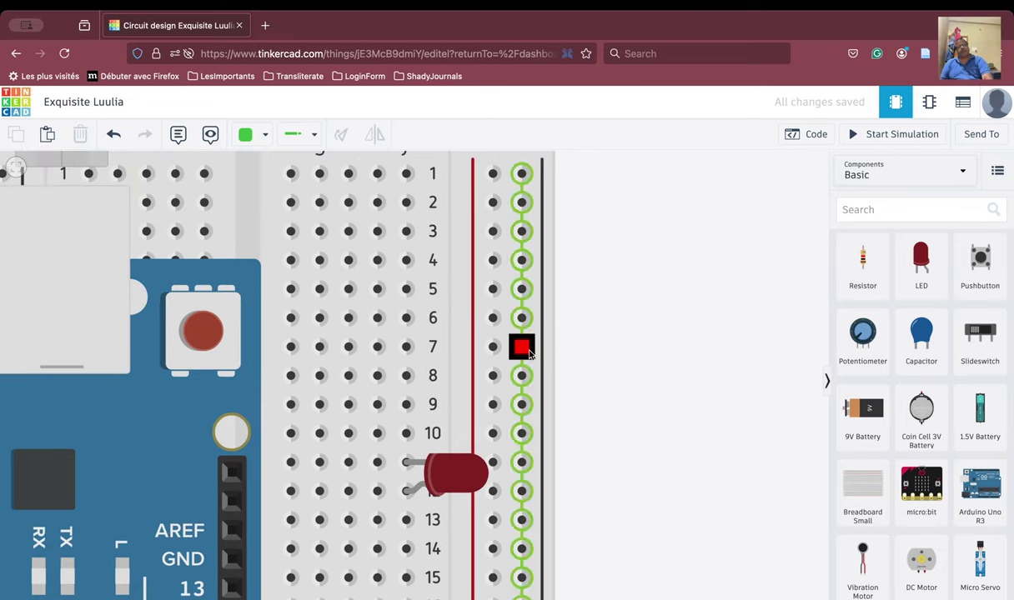
pyautogui.moveTo(656, 425); pyautogui.dragTo(813, 410)
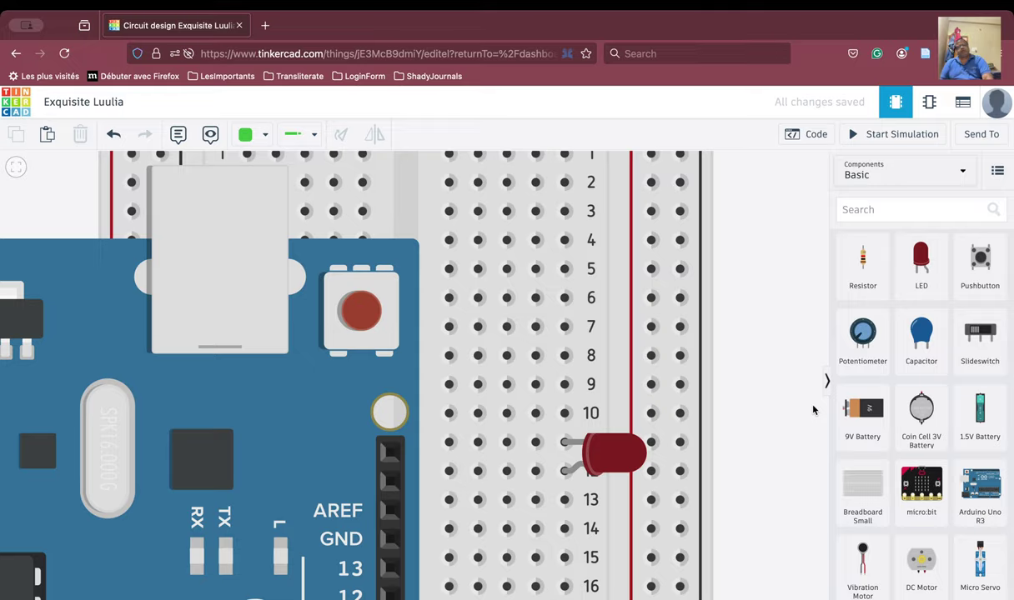
pyautogui.scroll(-5, 701, 407)
pyautogui.scroll(5, 682, 444)
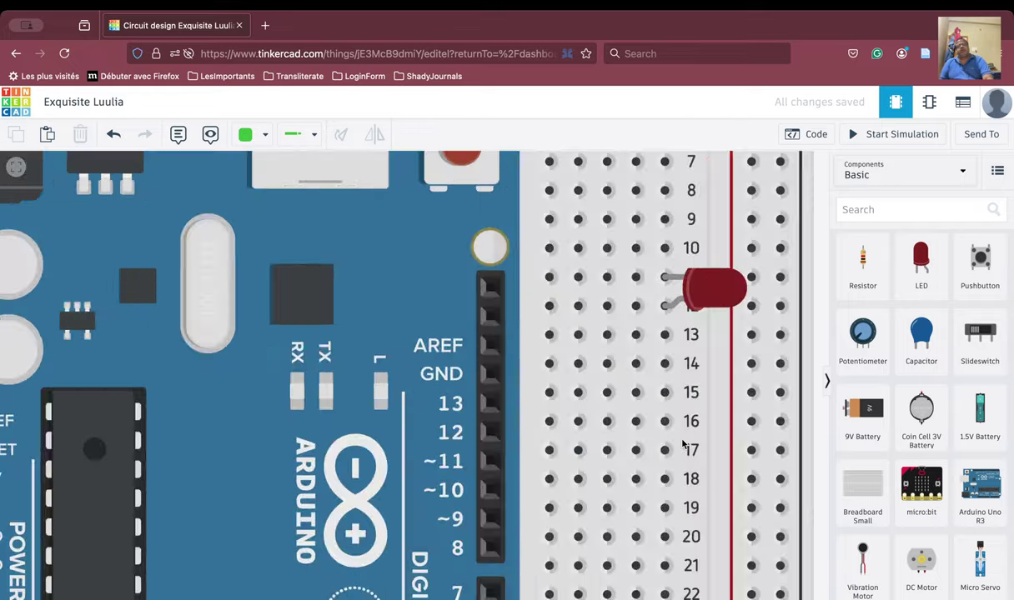
pyautogui.scroll(-5, 682, 444)
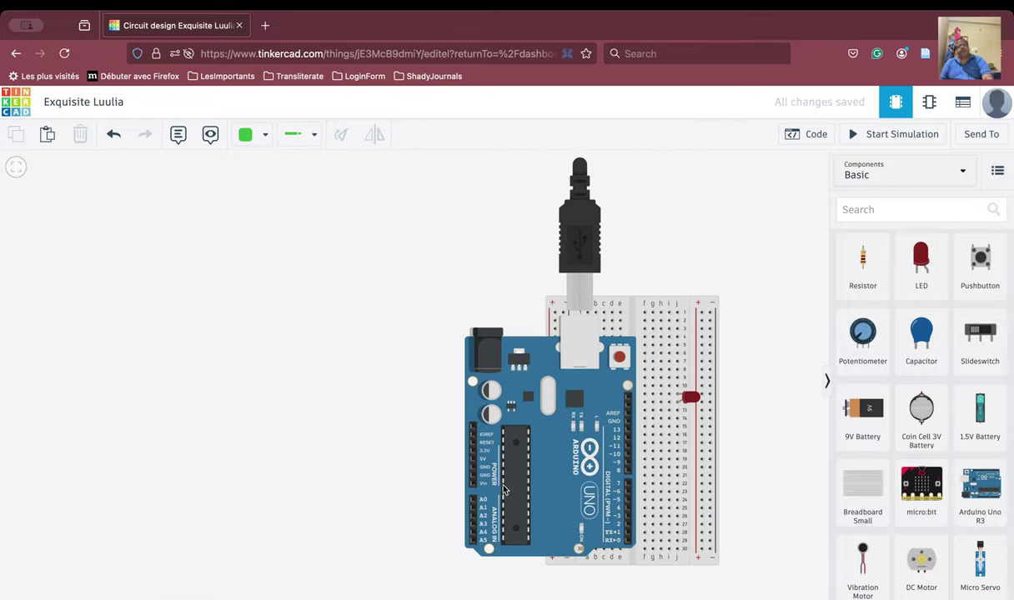
pyautogui.scroll(3, 501, 491)
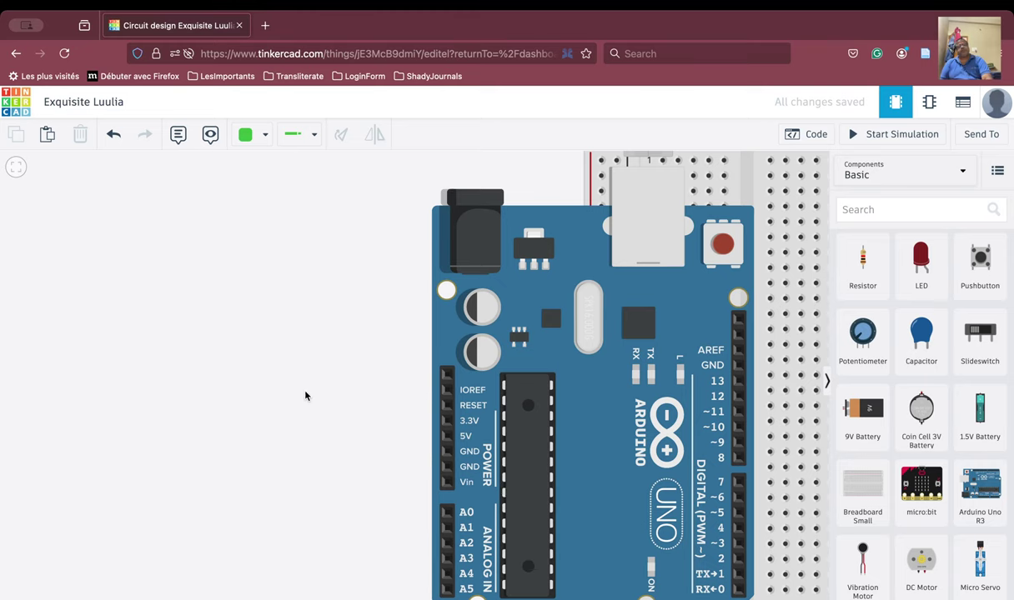
pyautogui.moveTo(304, 397); pyautogui.dragTo(92, 408)
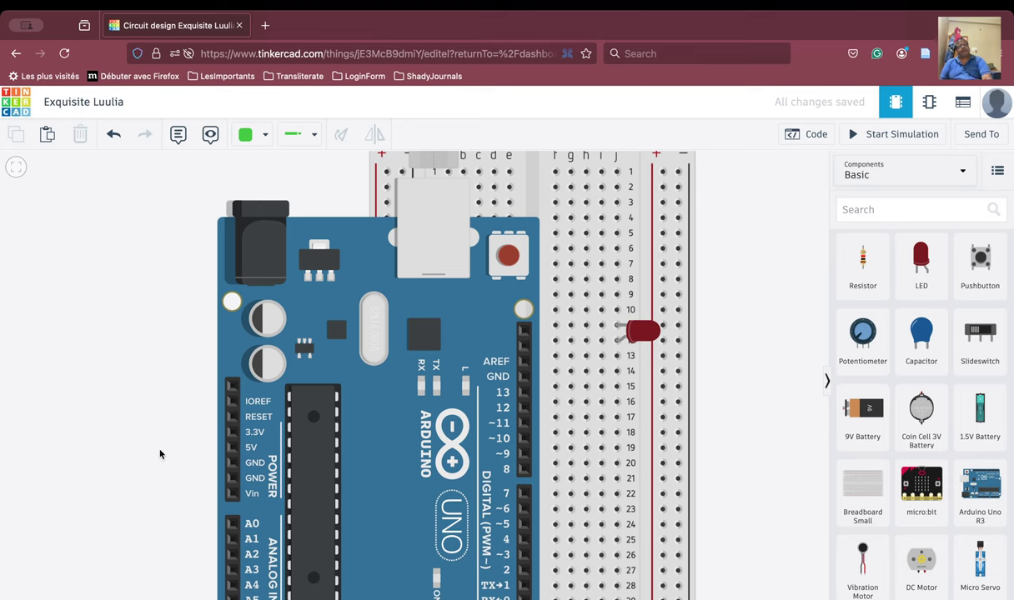
pyautogui.click(233, 464)
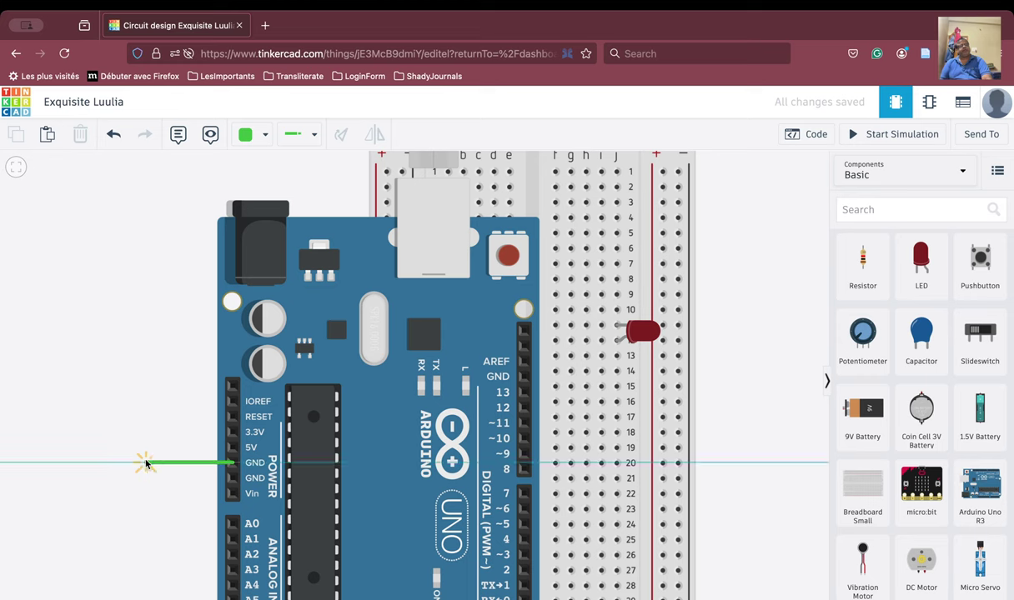
pyautogui.click(146, 464)
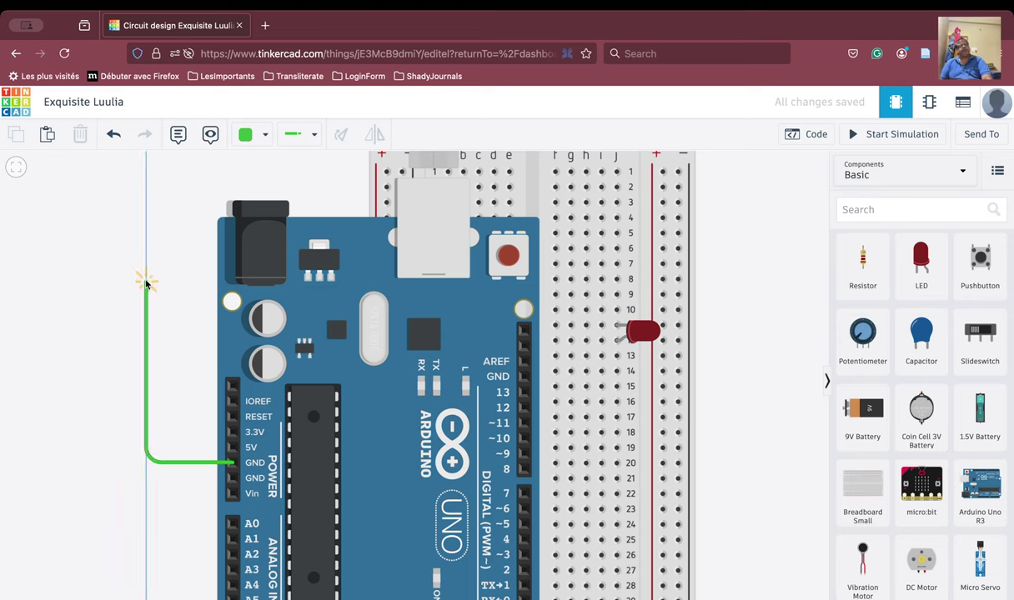
pyautogui.click(146, 160)
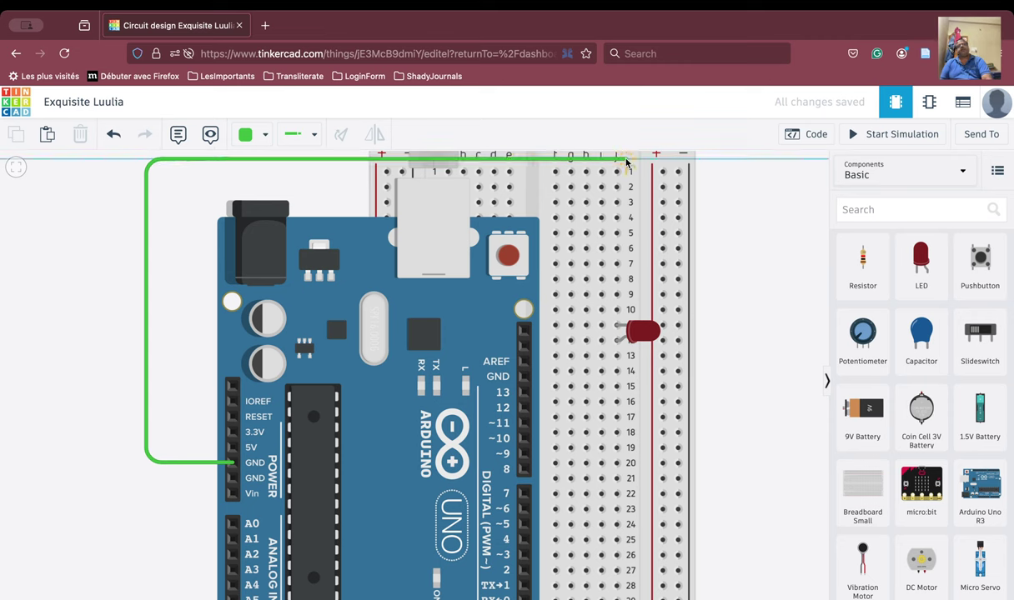
pyautogui.click(679, 171)
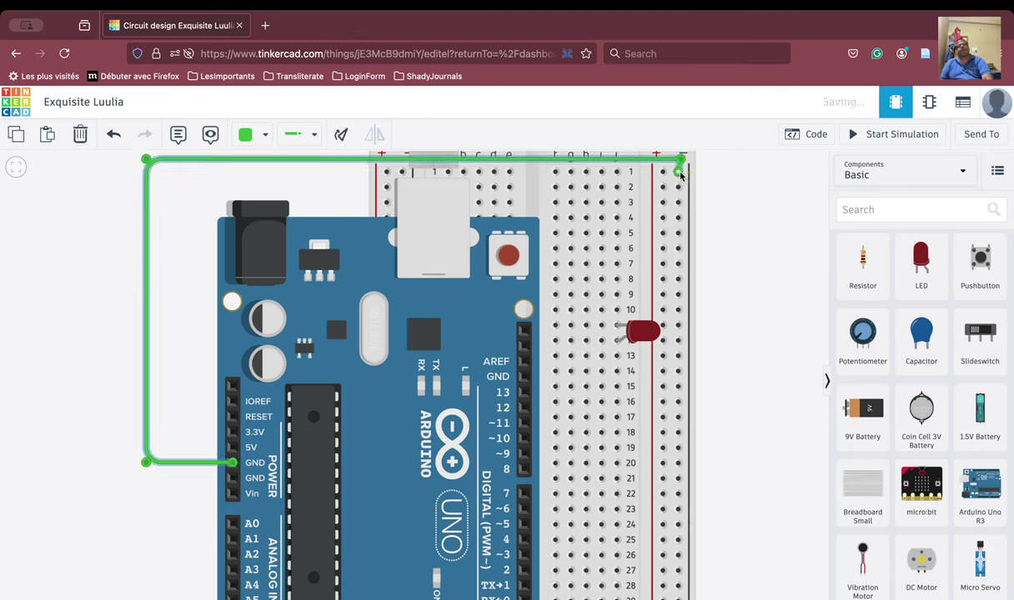
pyautogui.click(752, 227)
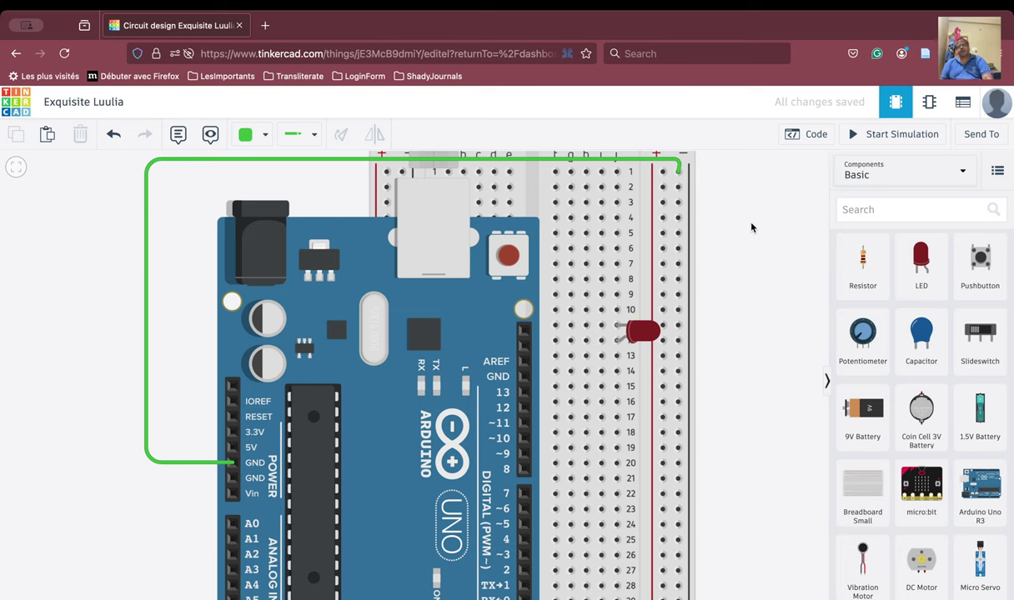
# - Add a resistor, rotate it horizontal, and connect it between column j row 3 and the adjacent negative rail
pyautogui.moveTo(838, 255); pyautogui.dragTo(681, 311)
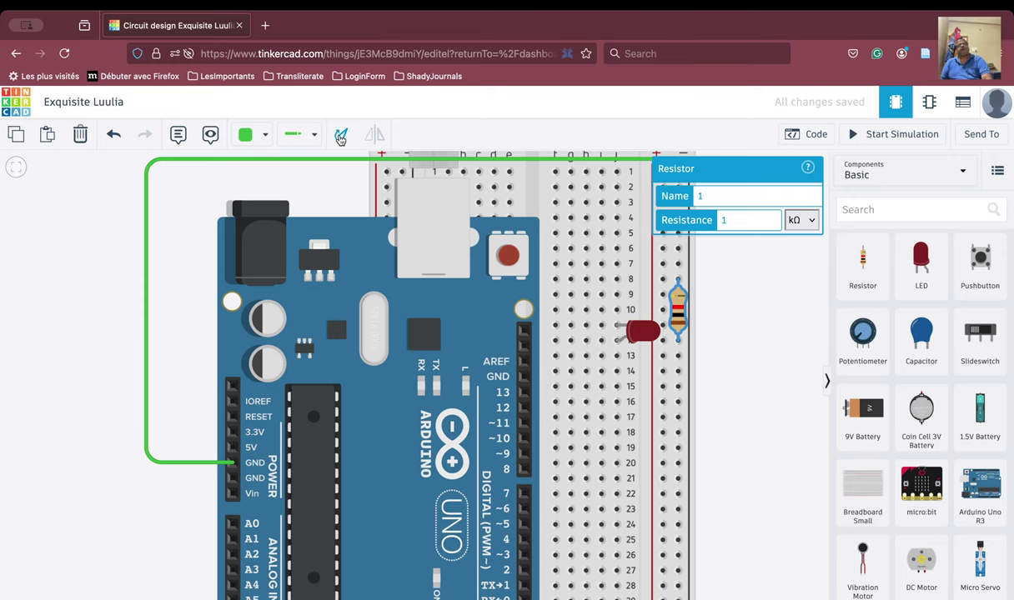
pyautogui.click(340, 136)
pyautogui.click(340, 136)
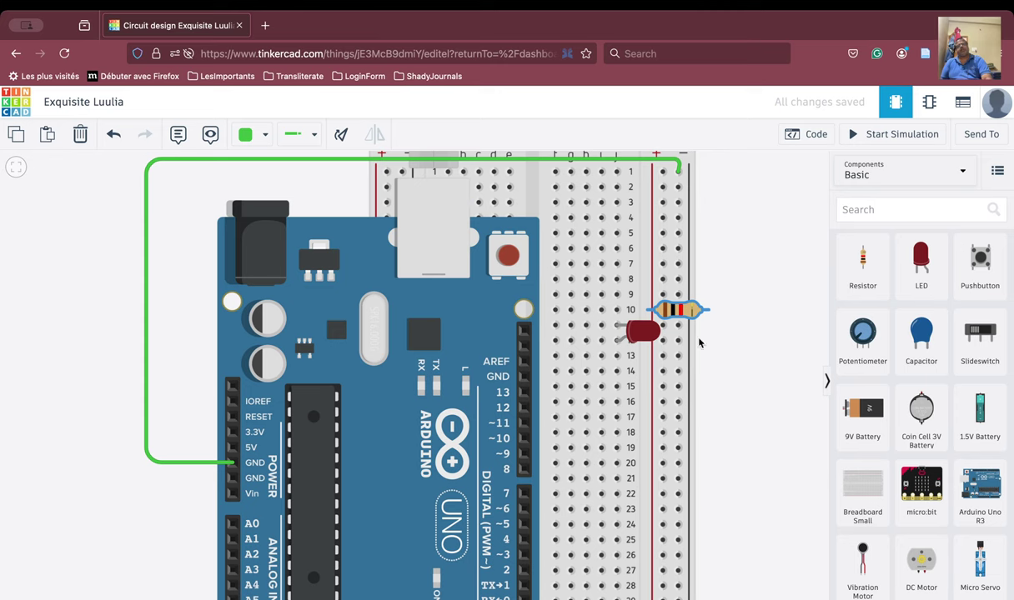
pyautogui.moveTo(685, 317); pyautogui.dragTo(660, 211)
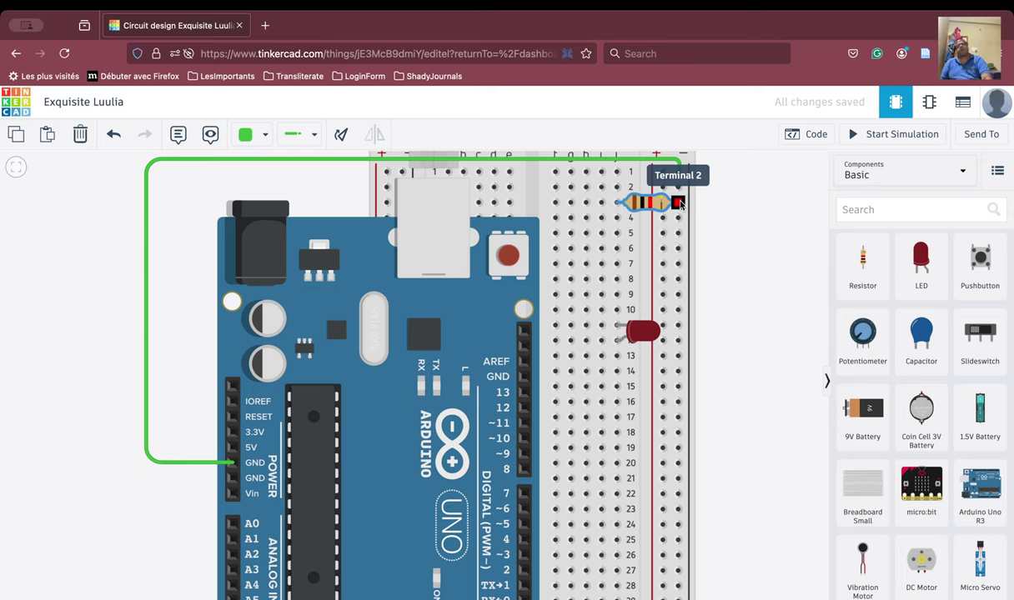
pyautogui.click(616, 205)
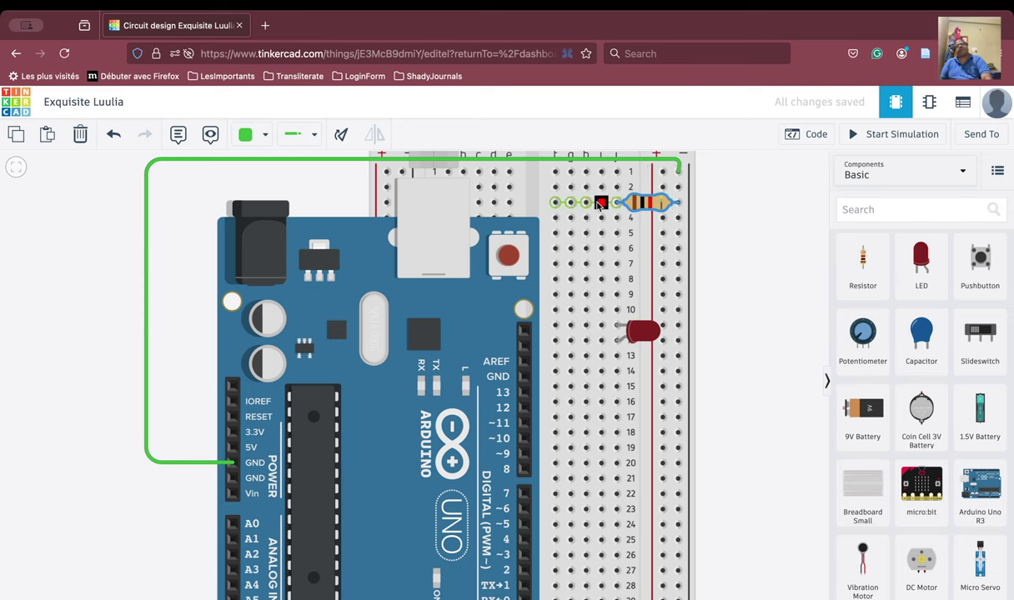
pyautogui.press('Escape')
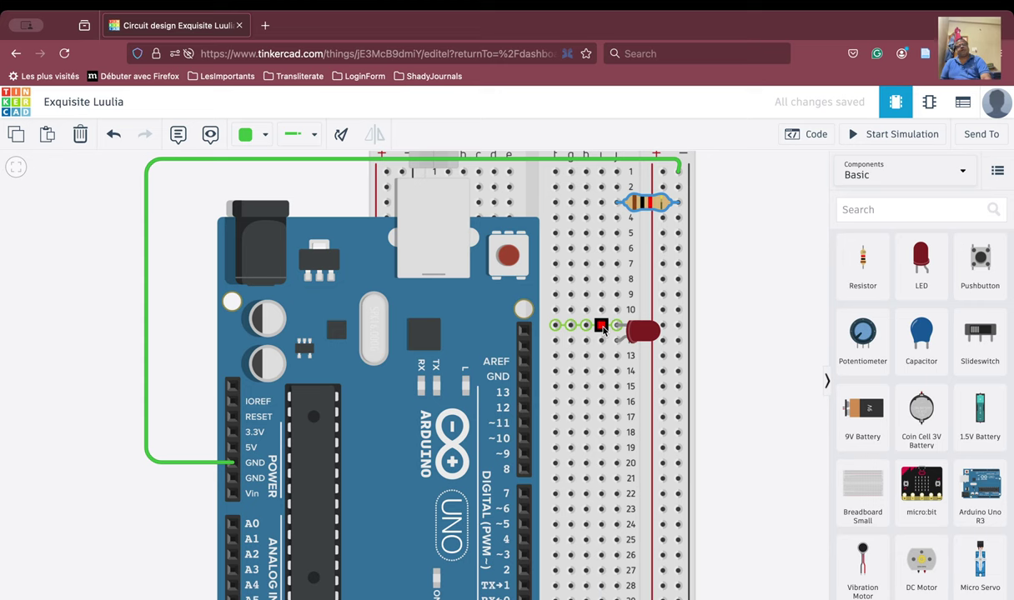
# - Wire the LED's row 11 to the resistor's row 3 along breadboard column i
pyautogui.click(602, 328)
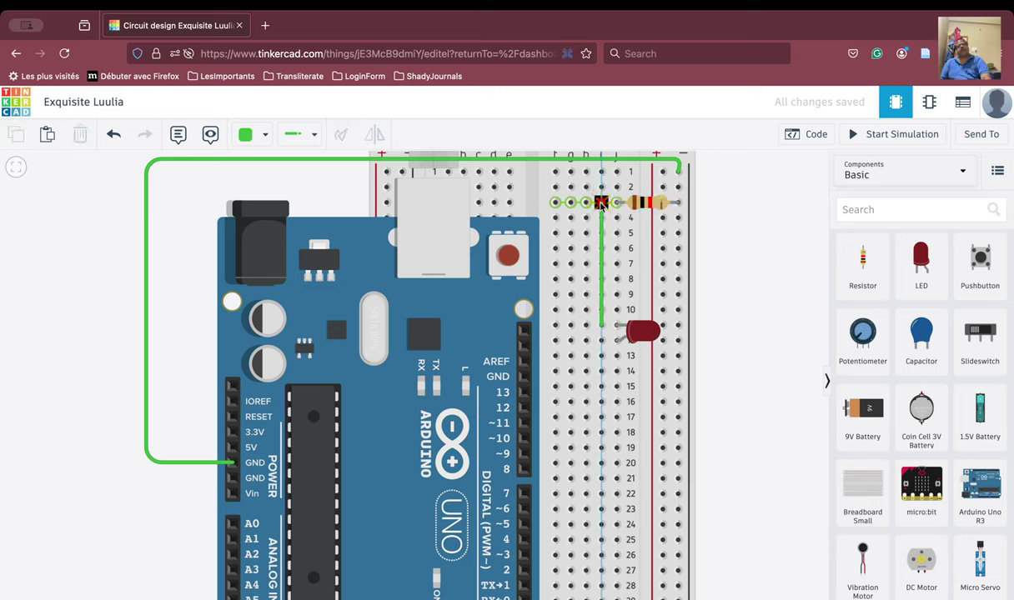
pyautogui.click(601, 203)
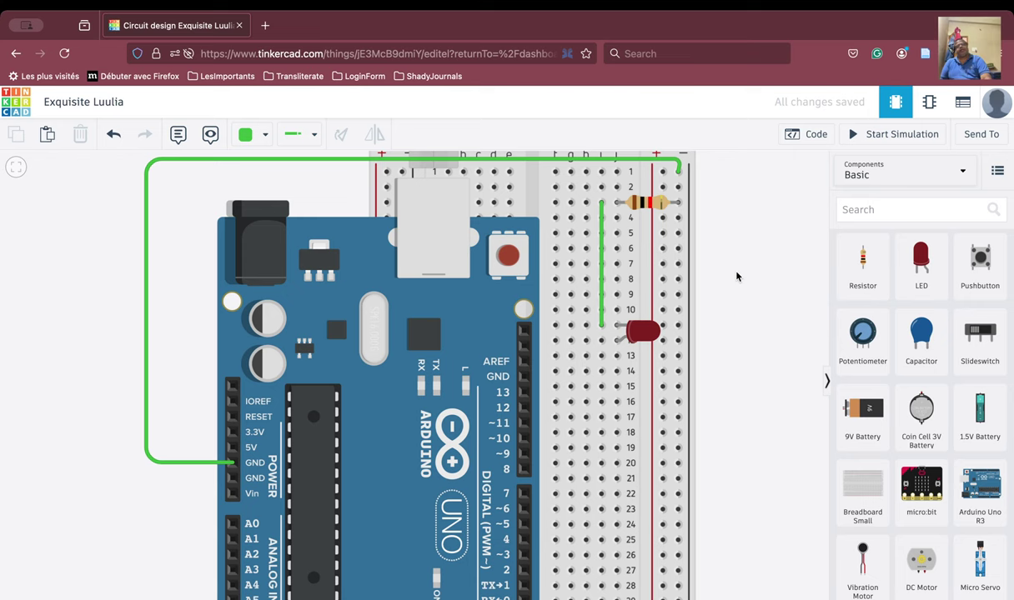
# - Move the LED down to rows 25 and 26 of column j and delete the wire in column i
pyautogui.moveTo(736, 276); pyautogui.dragTo(667, 217)
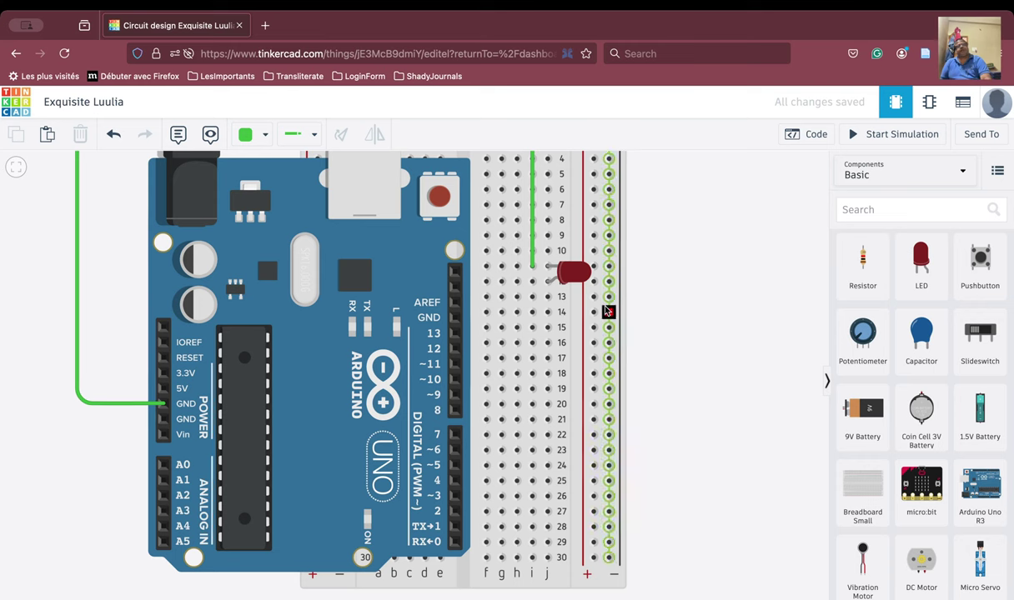
pyautogui.click(560, 274)
pyautogui.moveTo(560, 274); pyautogui.dragTo(574, 497)
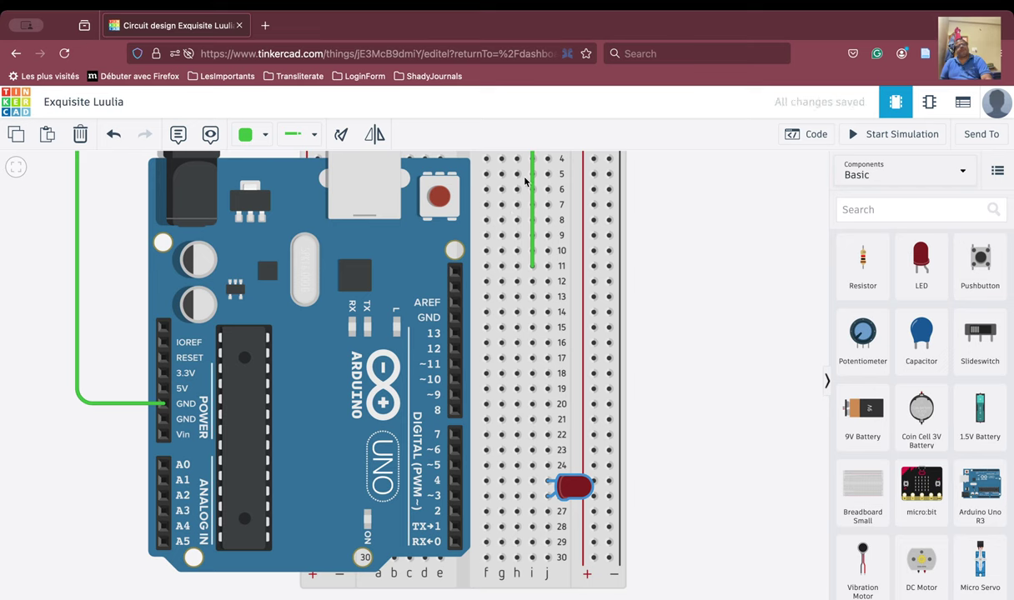
pyautogui.click(534, 195)
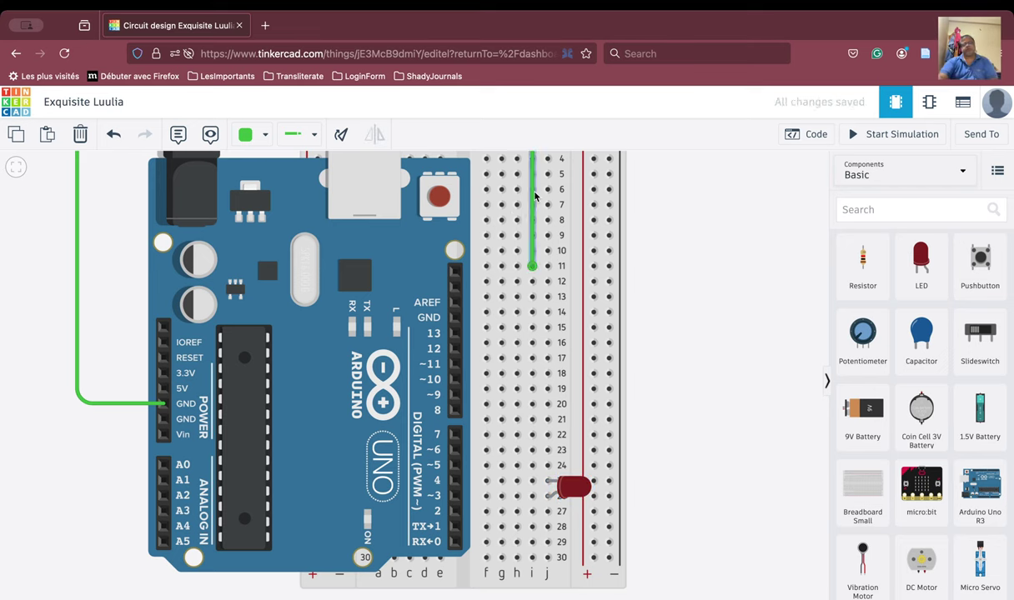
pyautogui.press('Delete')
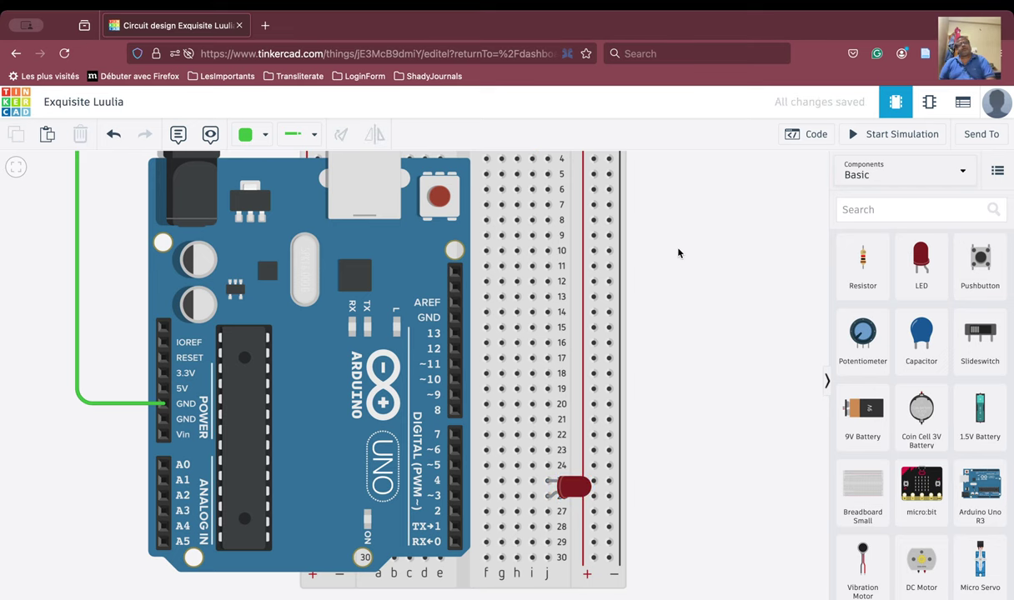
# - Wire the resistor's row 3 to the LED's row 25 along breadboard column f
pyautogui.scroll(-5, 678, 253)
pyautogui.scroll(5, 677, 253)
pyautogui.scroll(-1, 678, 252)
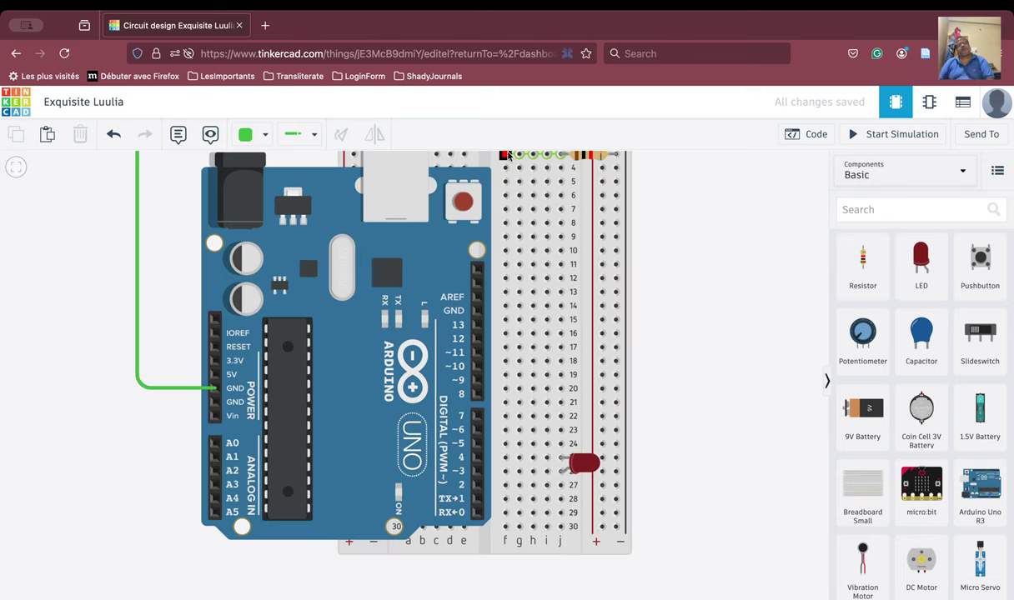
pyautogui.click(507, 155)
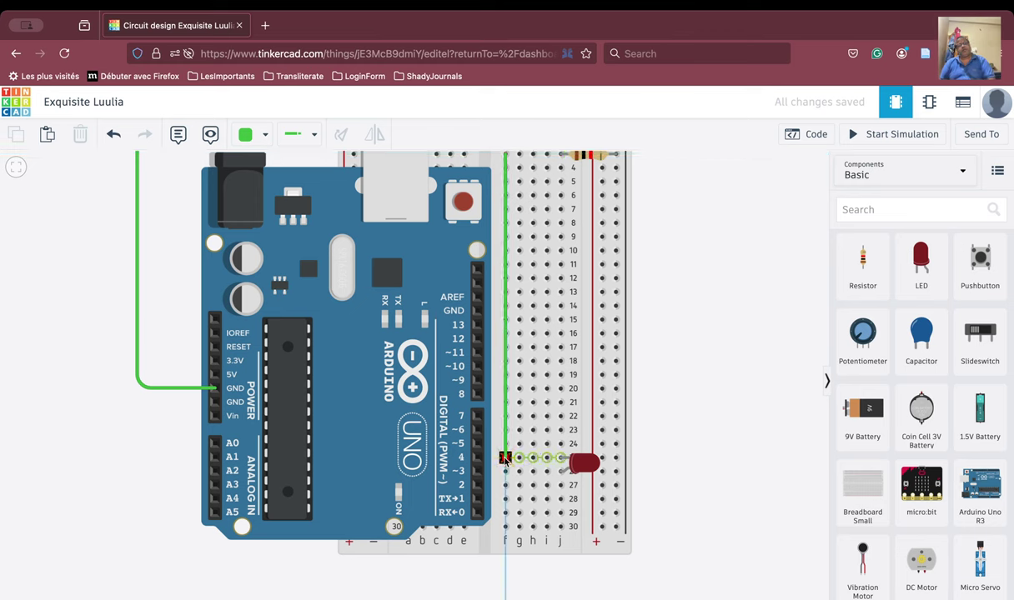
pyautogui.click(505, 457)
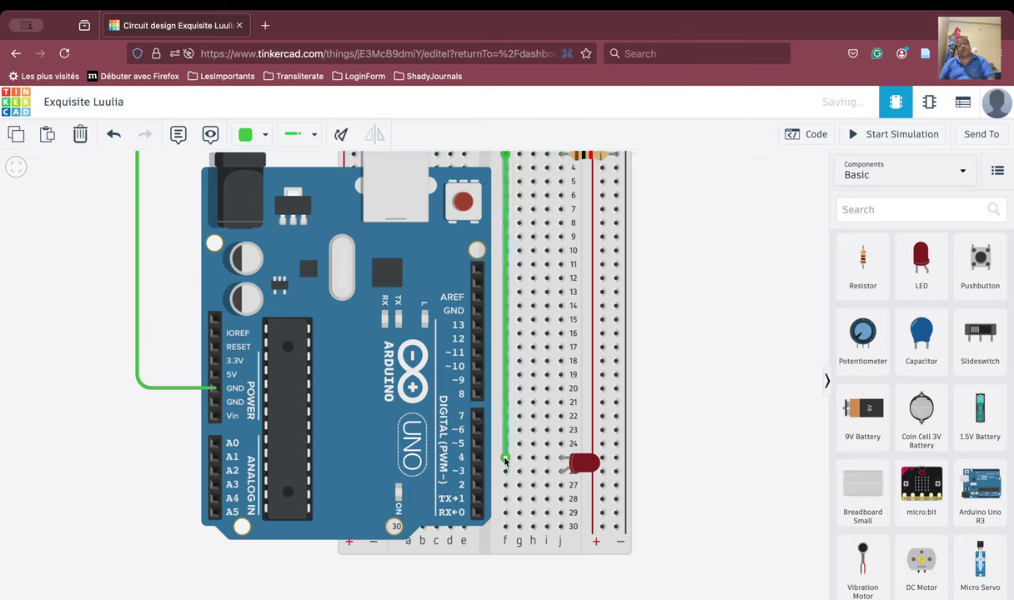
pyautogui.click(709, 433)
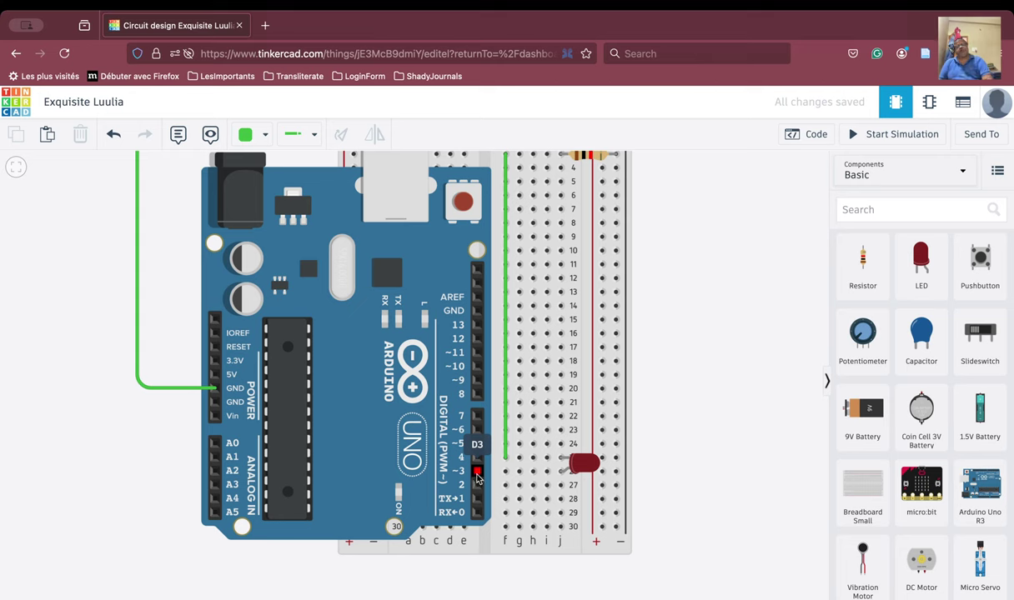
# - Wire Arduino digital pin 3 to column i row 26, in line with the LED's second leg
pyautogui.click(547, 472)
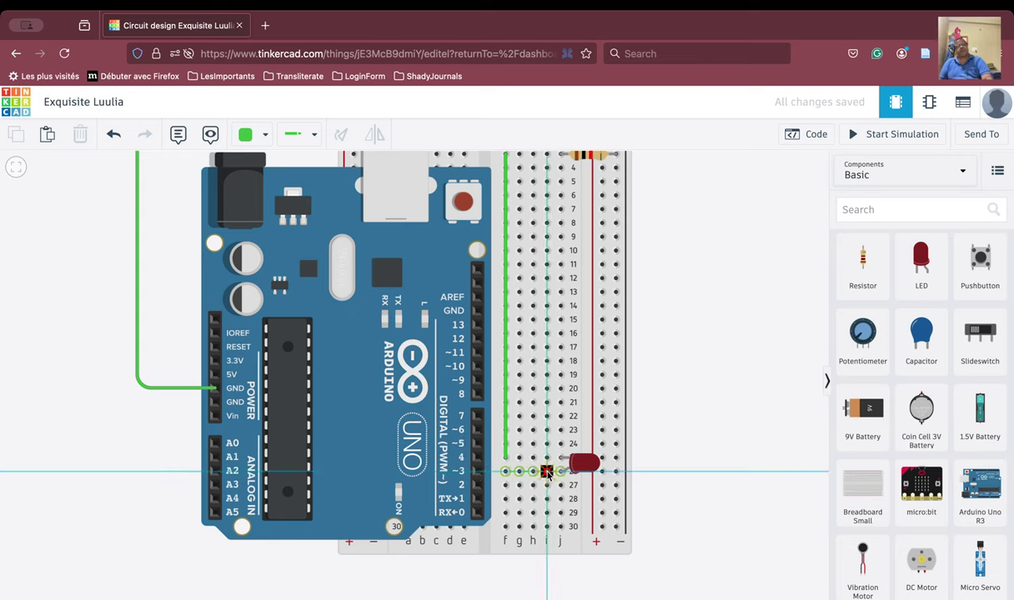
pyautogui.click(477, 473)
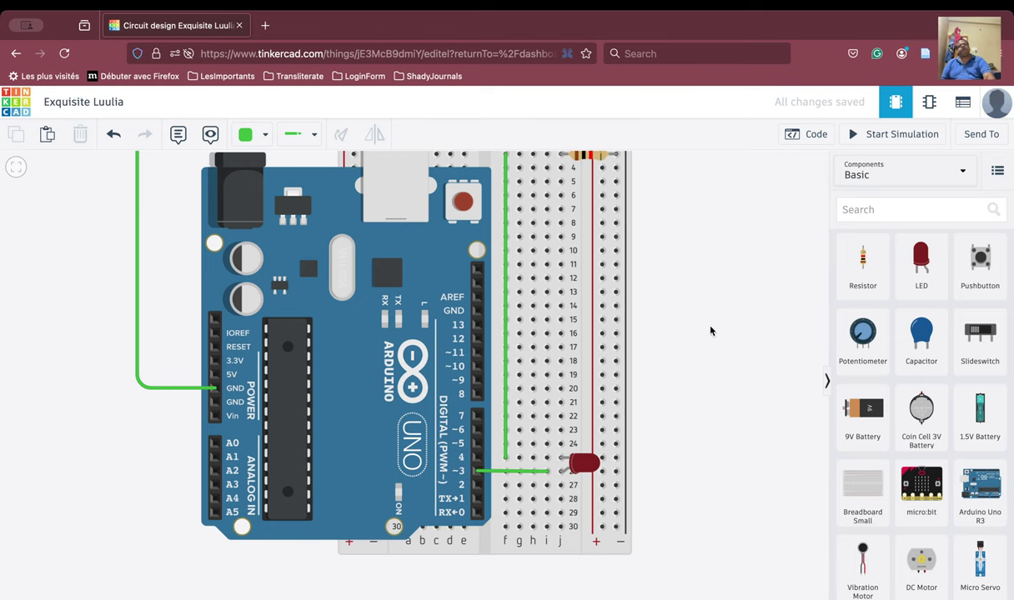
# - Show the Arduino's block code and delete the default on start and forever blocks
pyautogui.scroll(-3, 710, 331)
pyautogui.scroll(3, 600, 378)
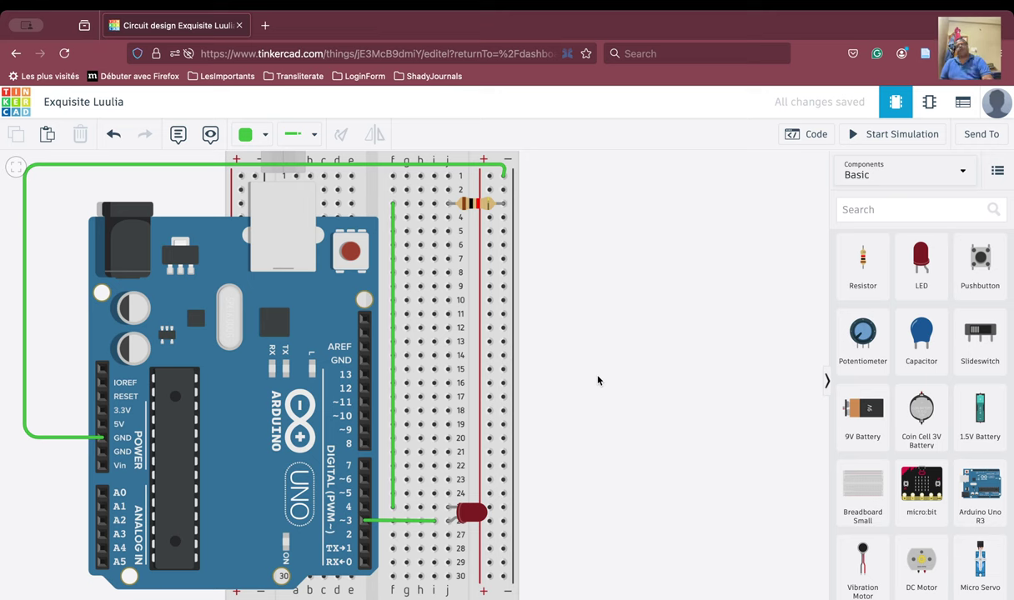
pyautogui.click(803, 134)
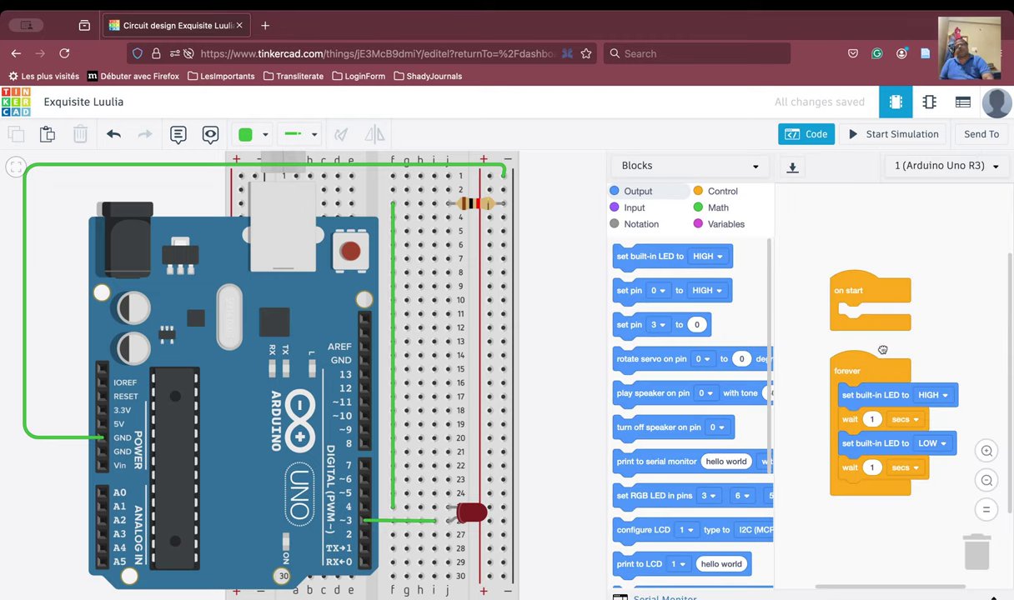
pyautogui.moveTo(879, 324); pyautogui.dragTo(977, 547)
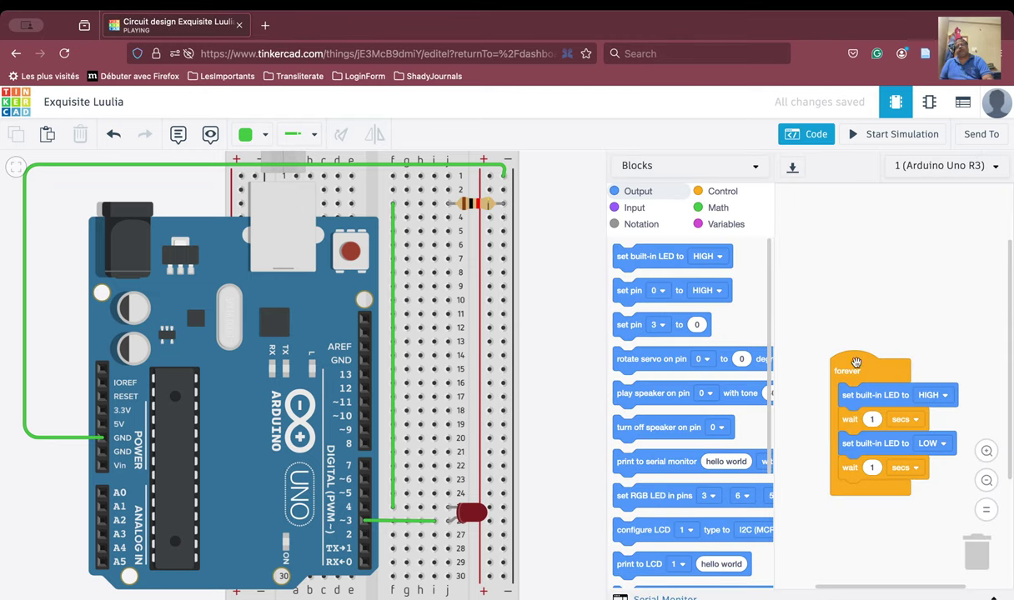
pyautogui.moveTo(855, 363); pyautogui.dragTo(982, 567)
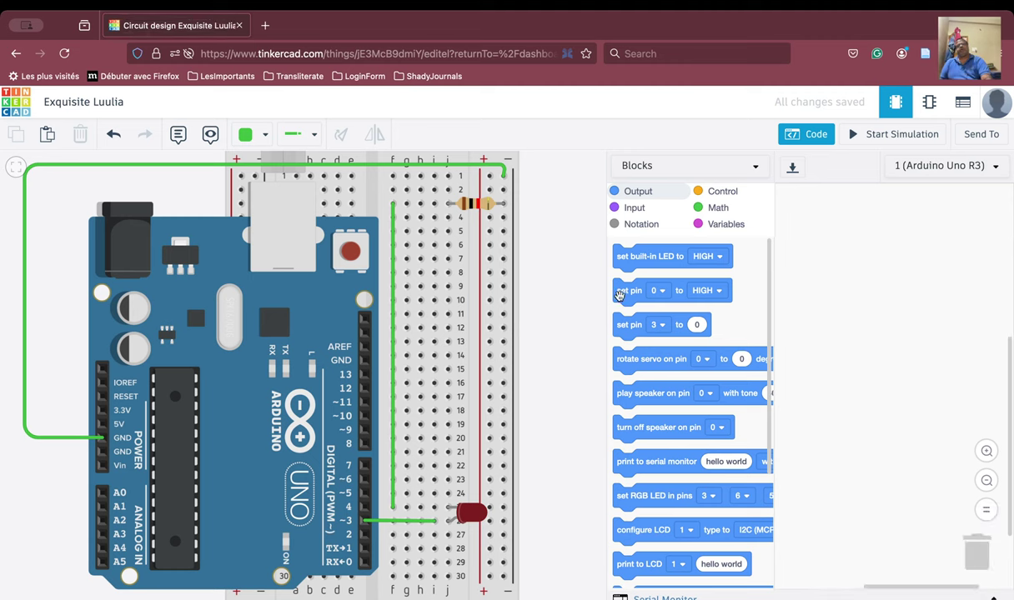
# - Add a digital set pin block to the empty program, with pin 3 set to HIGH
pyautogui.moveTo(619, 293); pyautogui.dragTo(825, 254)
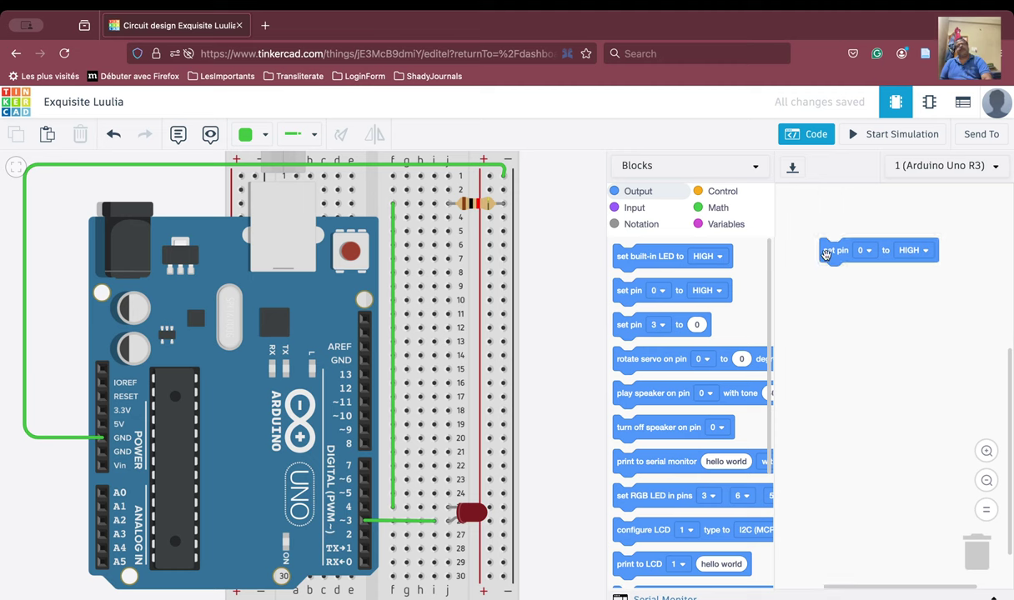
pyautogui.click(868, 250)
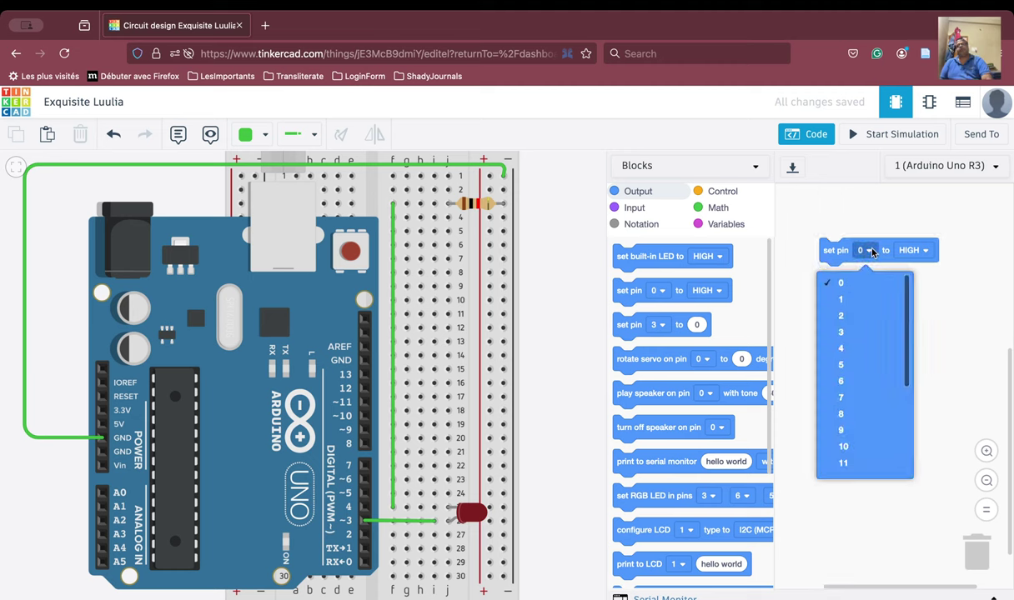
pyautogui.click(863, 333)
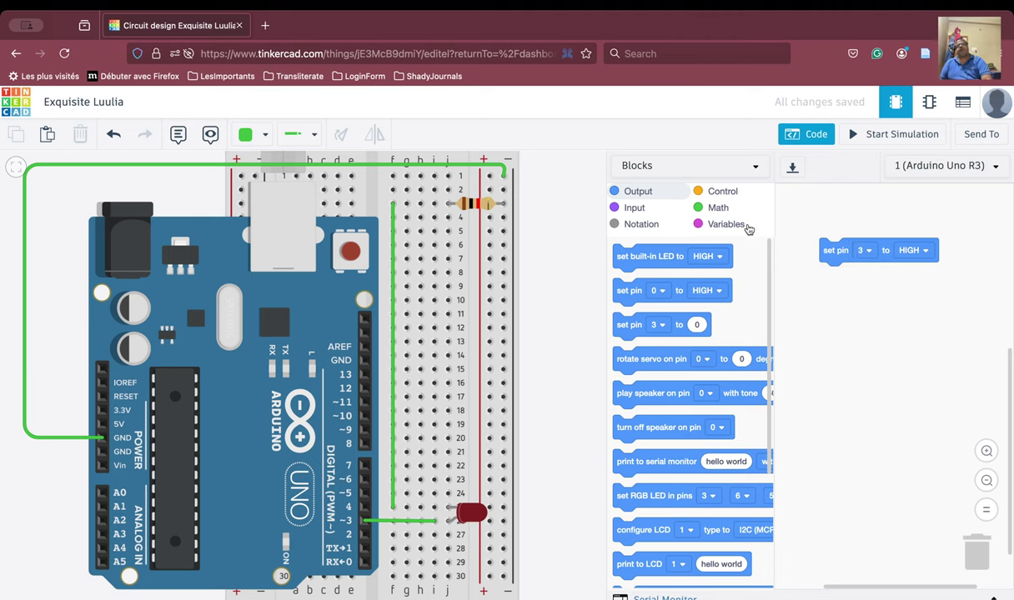
# - Attach a wait block below the set pin block and set it to 0.5 secs
pyautogui.click(727, 192)
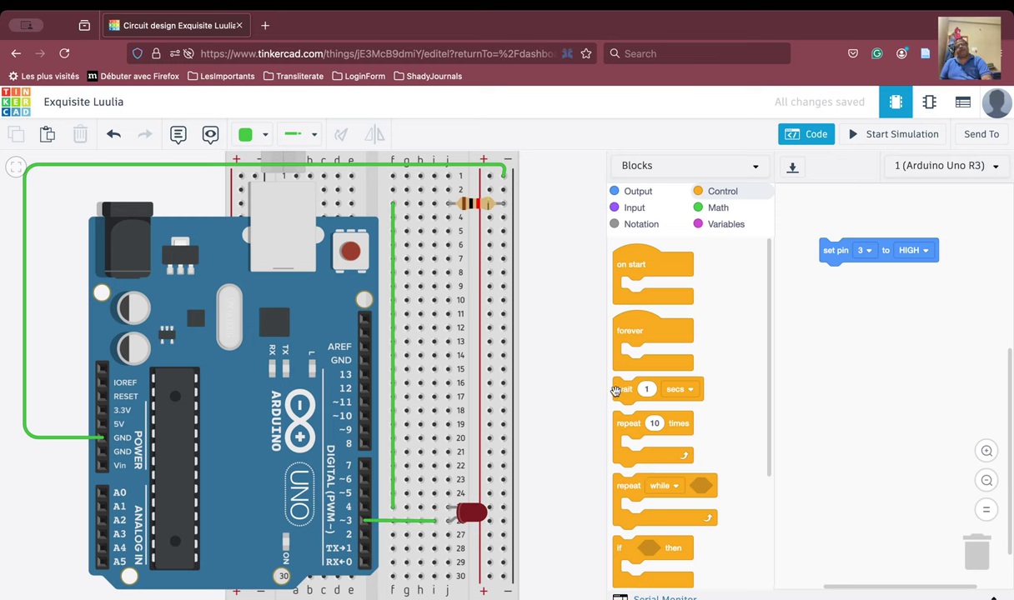
pyautogui.moveTo(619, 389); pyautogui.dragTo(826, 276)
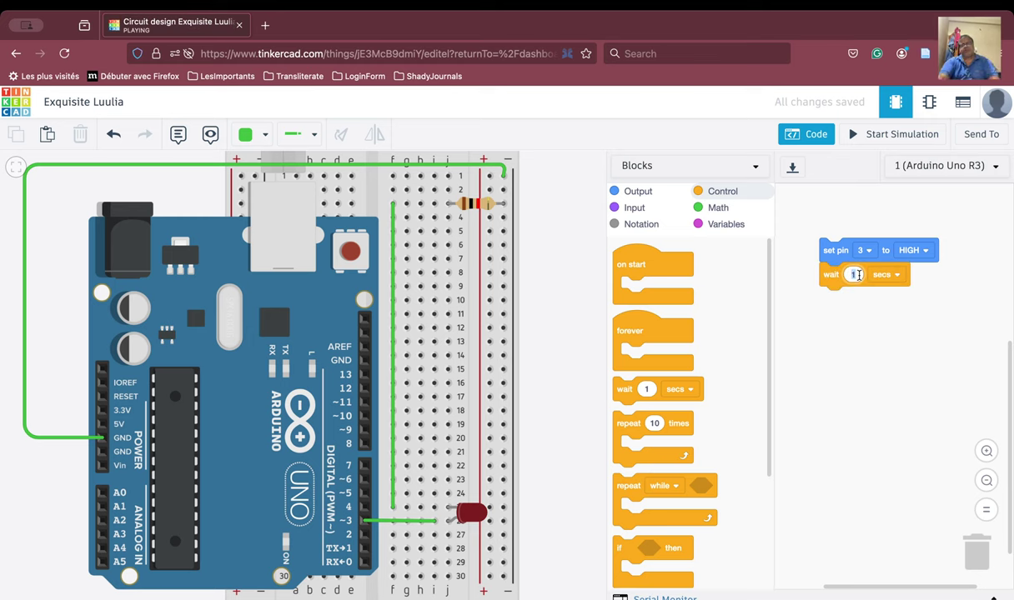
pyautogui.write('0.5')
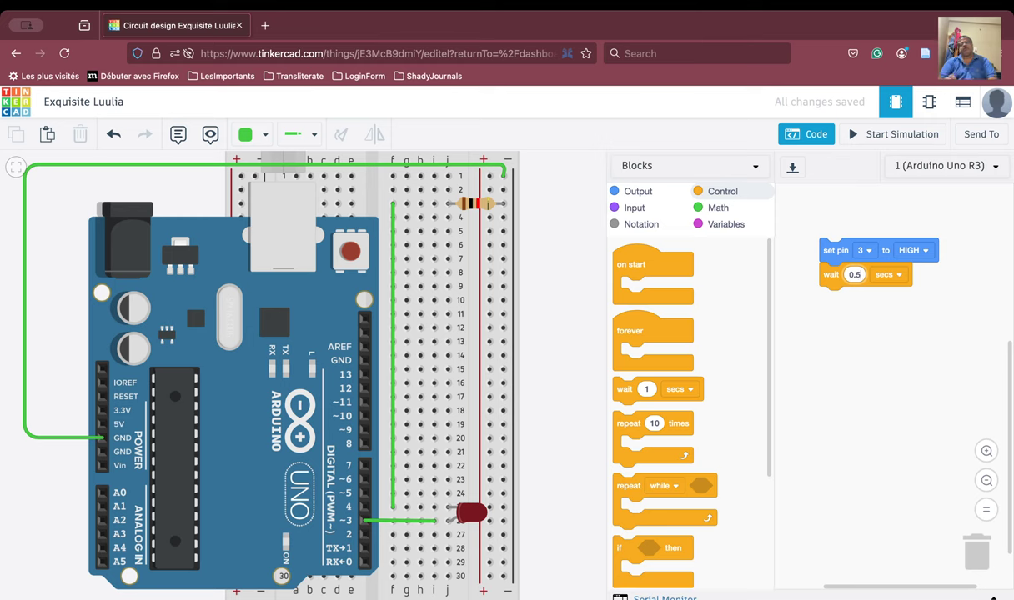
pyautogui.click(861, 342)
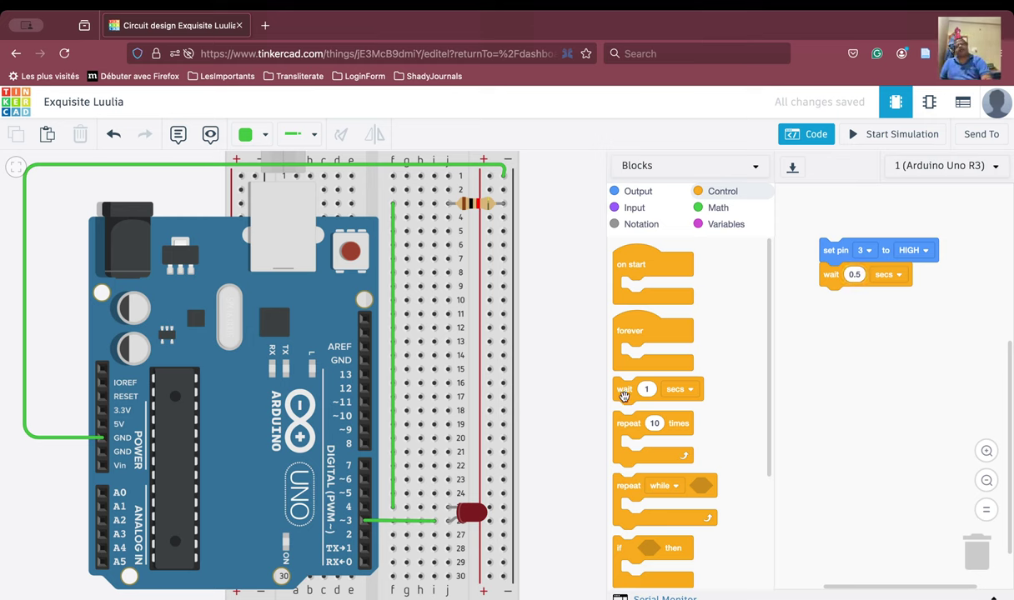
# - Duplicate the set pin and wait blocks, attach the copy below, and set its pin 3 to LOW
pyautogui.rightClick(821, 252)
pyautogui.click(859, 259)
pyautogui.moveTo(838, 272); pyautogui.dragTo(821, 301)
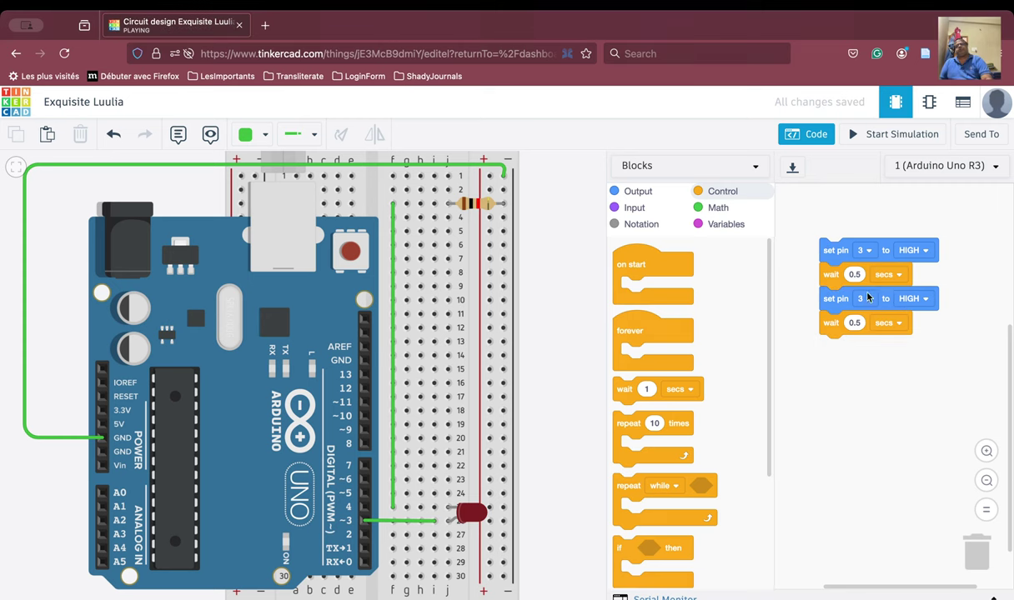
pyautogui.click(924, 300)
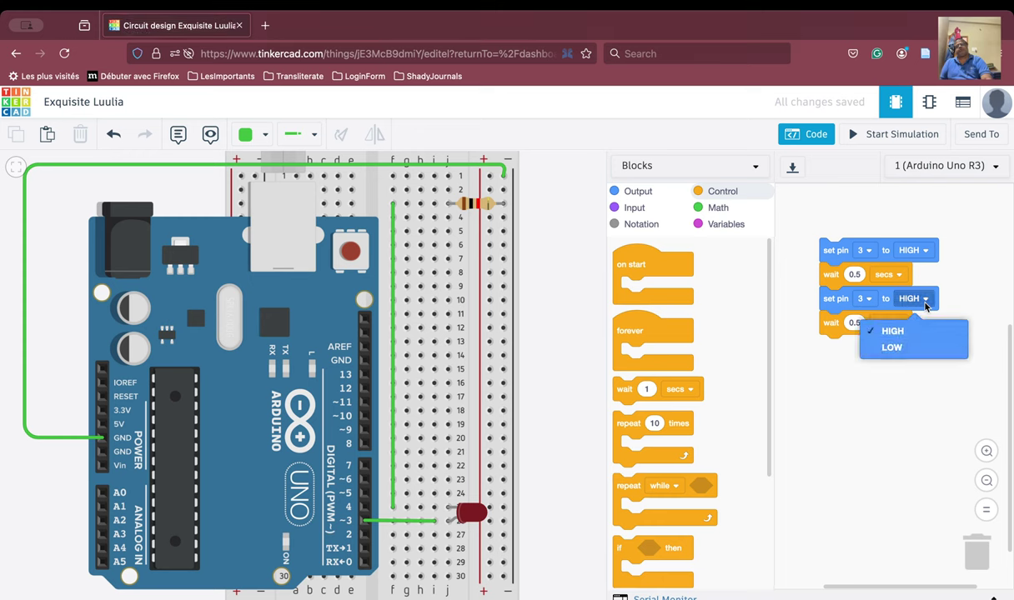
pyautogui.click(917, 351)
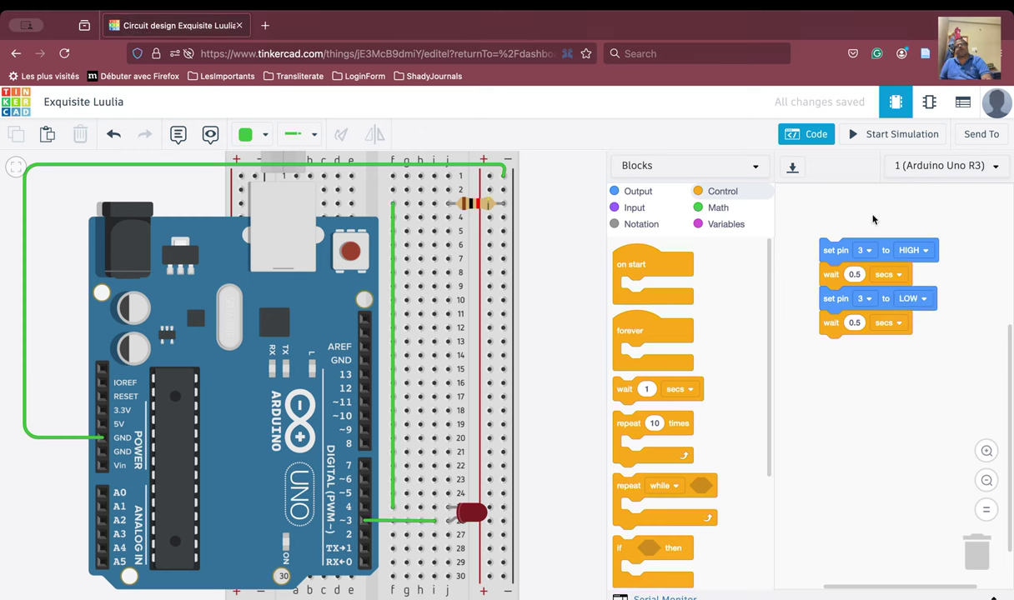
# - Run the simulation to check whether the LED blinks, and stop it
pyautogui.click(881, 136)
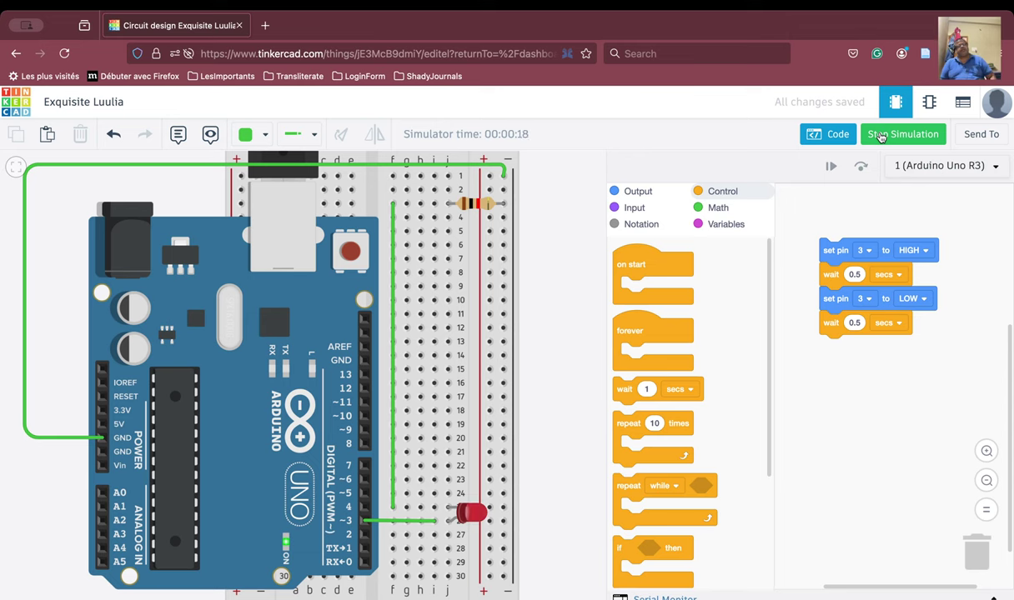
pyautogui.click(880, 136)
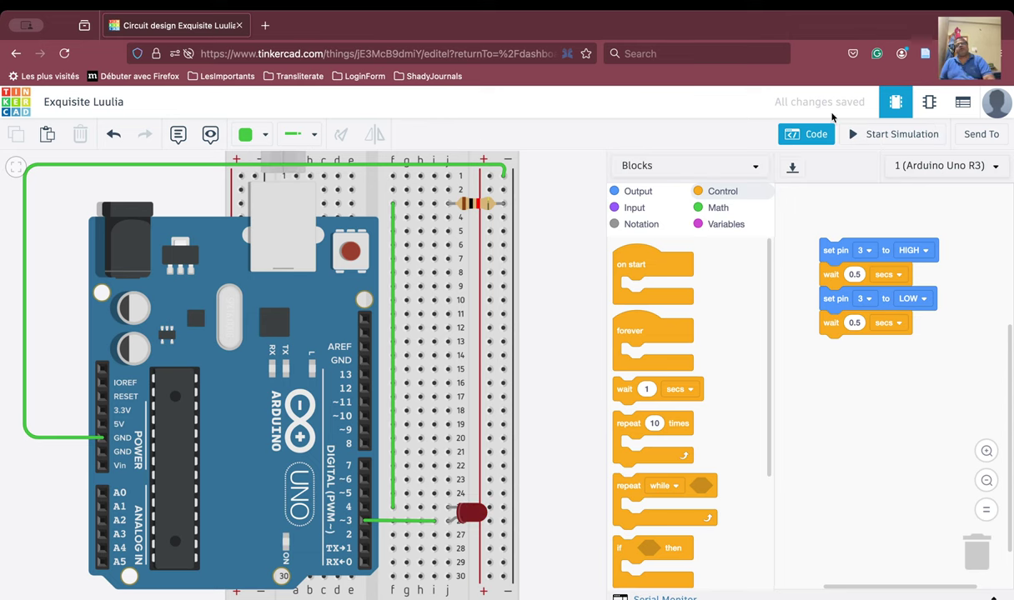
# - Close the code editor, search the components for "ultr", and place the HC-SR04 ultrasonic distance sensor beside the breadboard
pyautogui.click(815, 132)
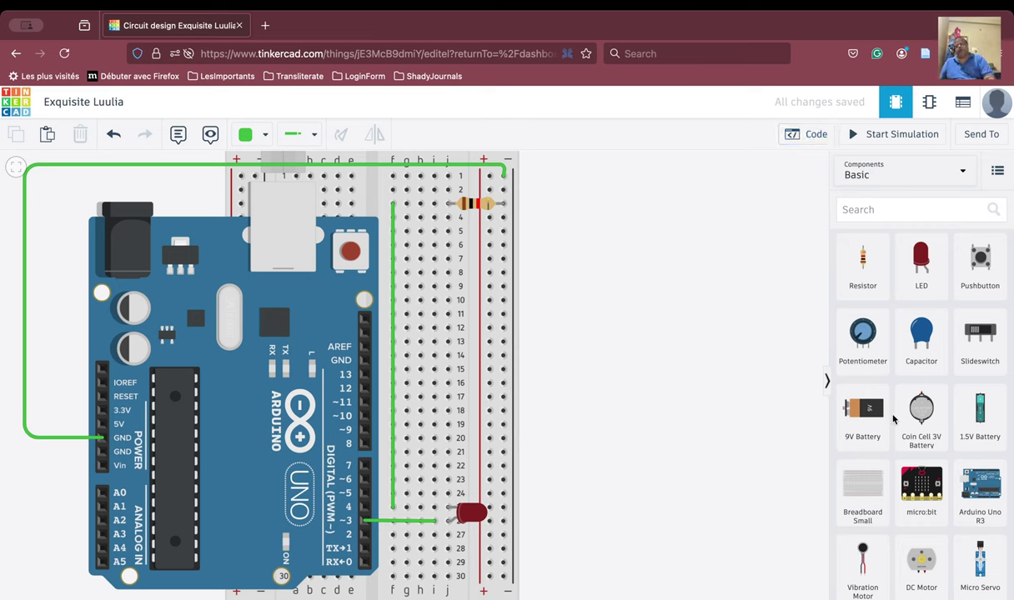
pyautogui.click(894, 207)
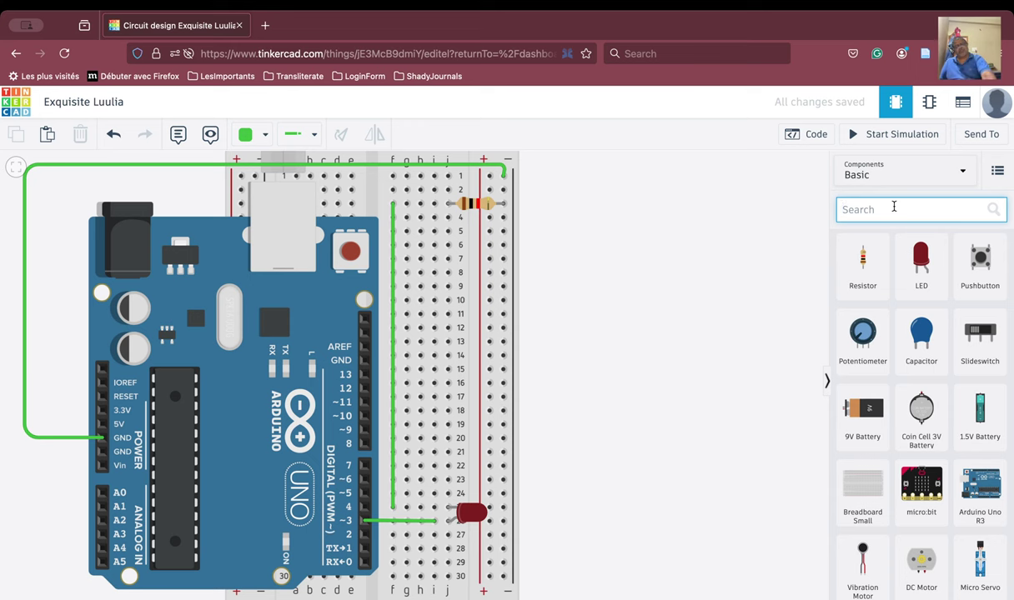
pyautogui.write('ultr')
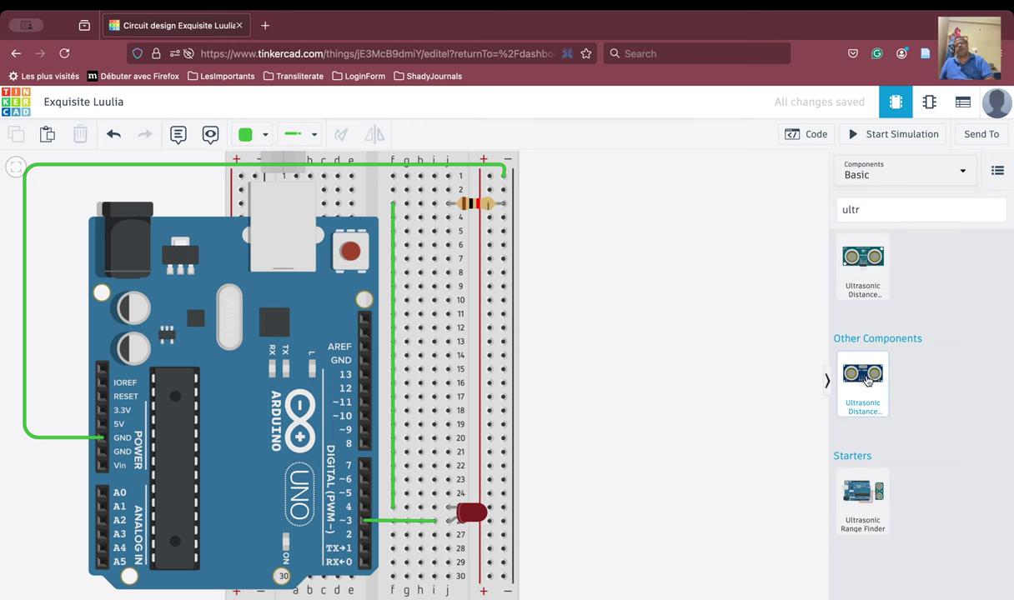
pyautogui.moveTo(863, 375); pyautogui.dragTo(665, 356)
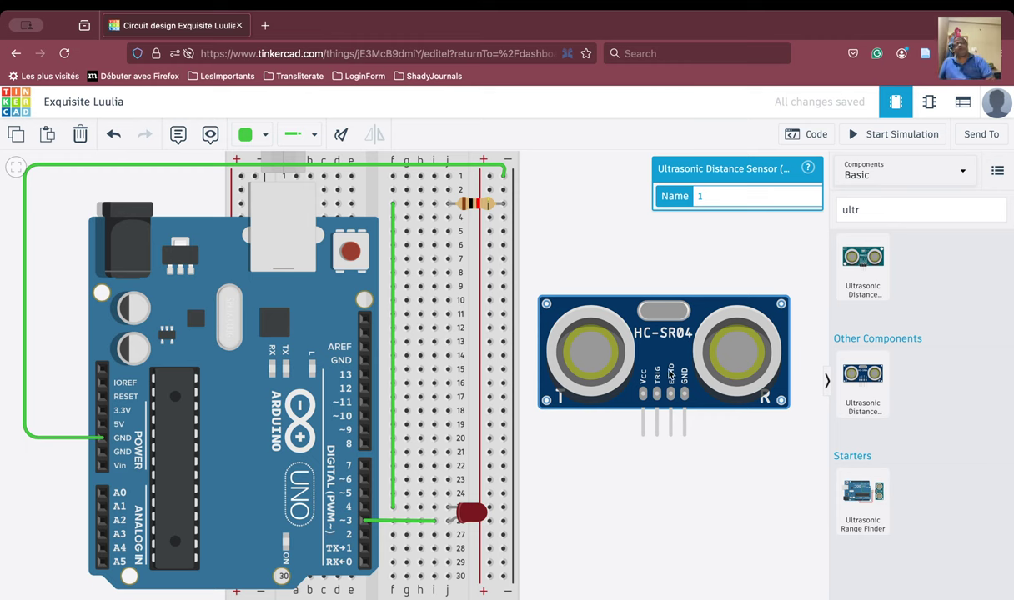
# - Rotate the ultrasonic sensor 90° clockwise and plug its four pins into breadboard column j, rows 11 to 14
pyautogui.click(341, 134)
pyautogui.click(341, 134)
pyautogui.click(341, 134)
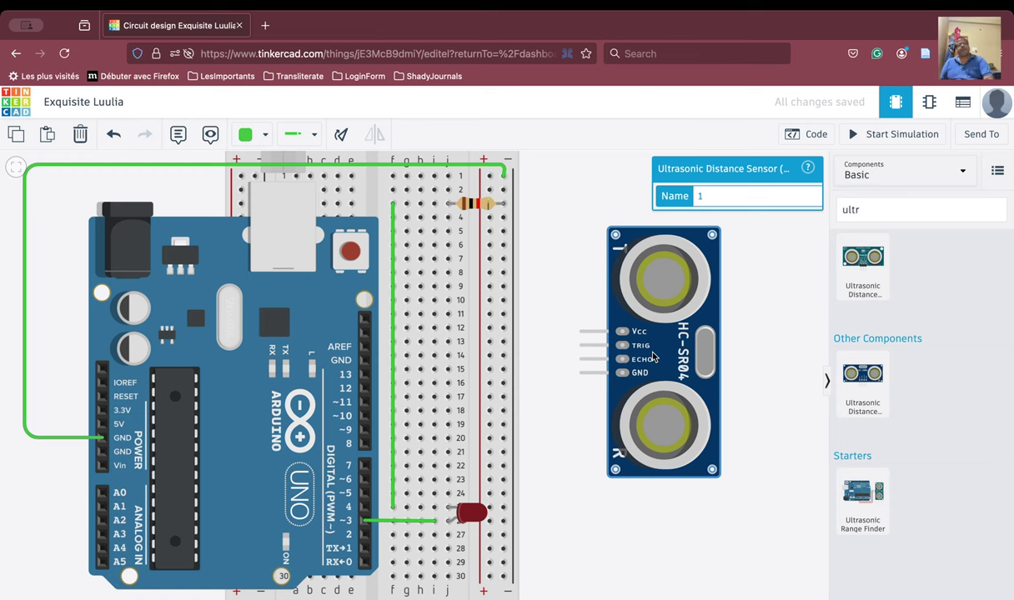
pyautogui.moveTo(652, 357); pyautogui.dragTo(521, 339)
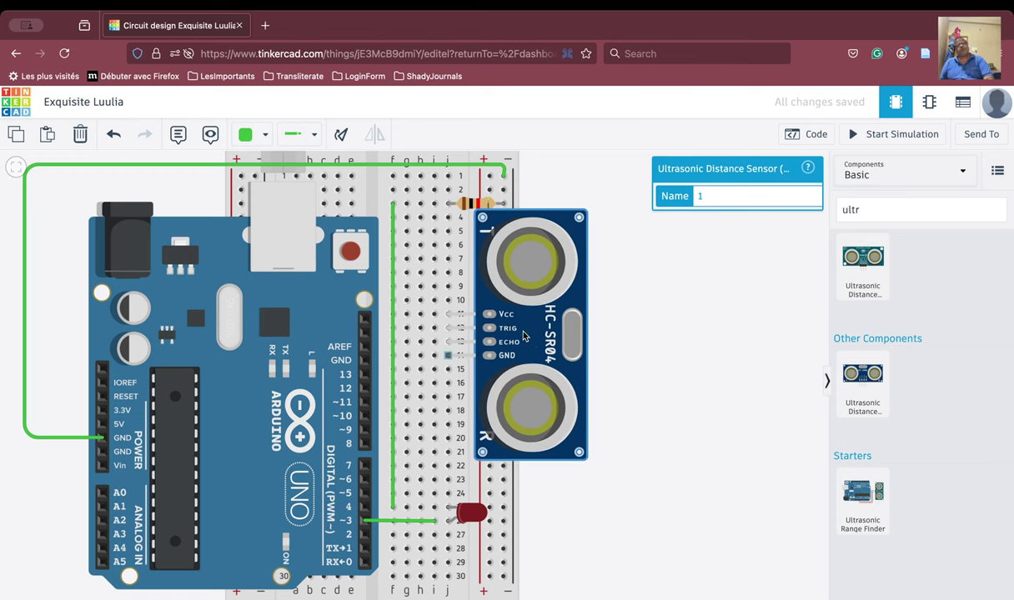
pyautogui.click(669, 398)
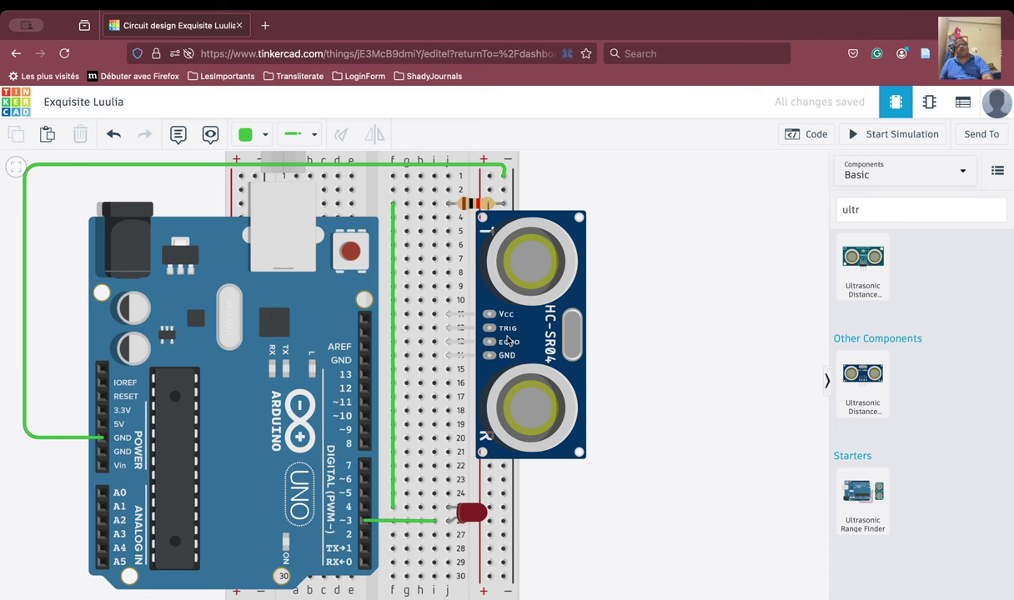
# - Move the ultrasonic sensor down to breadboard rows 14 to 17 and wire the Arduino's 5V pin to the positive rail at row 1
pyautogui.moveTo(508, 340); pyautogui.dragTo(502, 382)
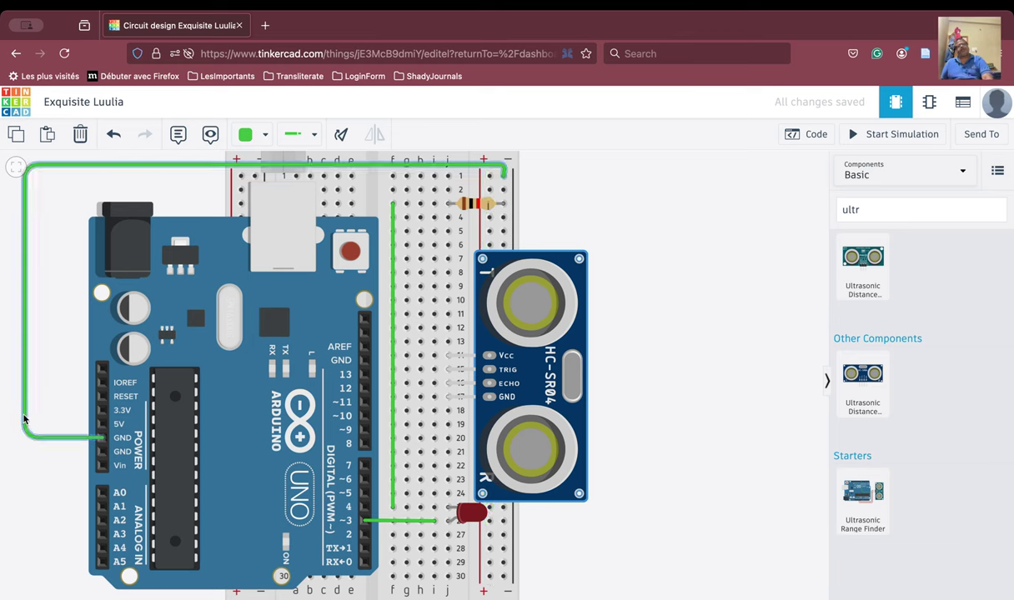
pyautogui.click(101, 428)
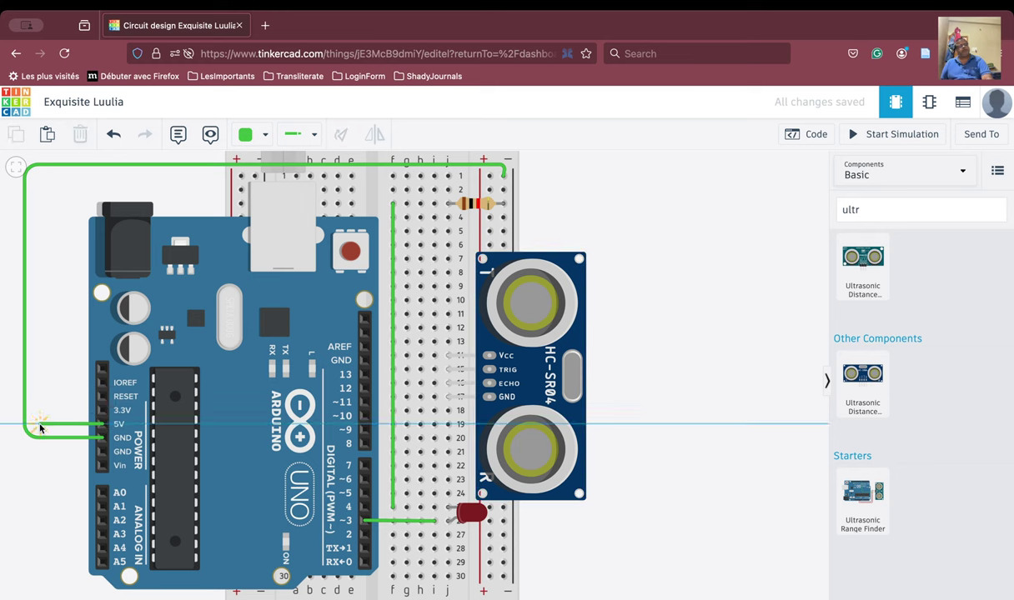
pyautogui.click(40, 426)
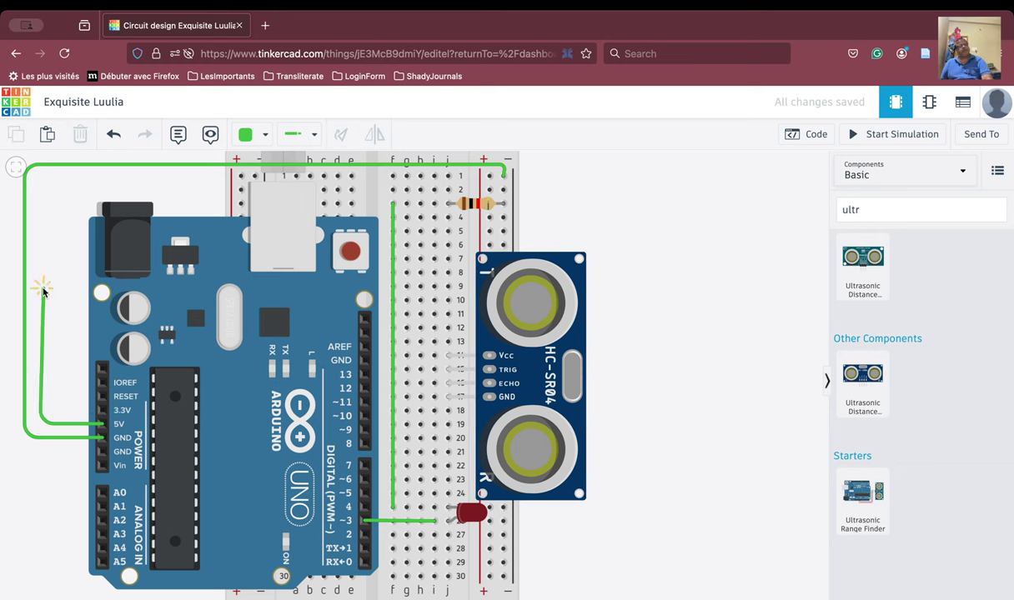
pyautogui.click(39, 178)
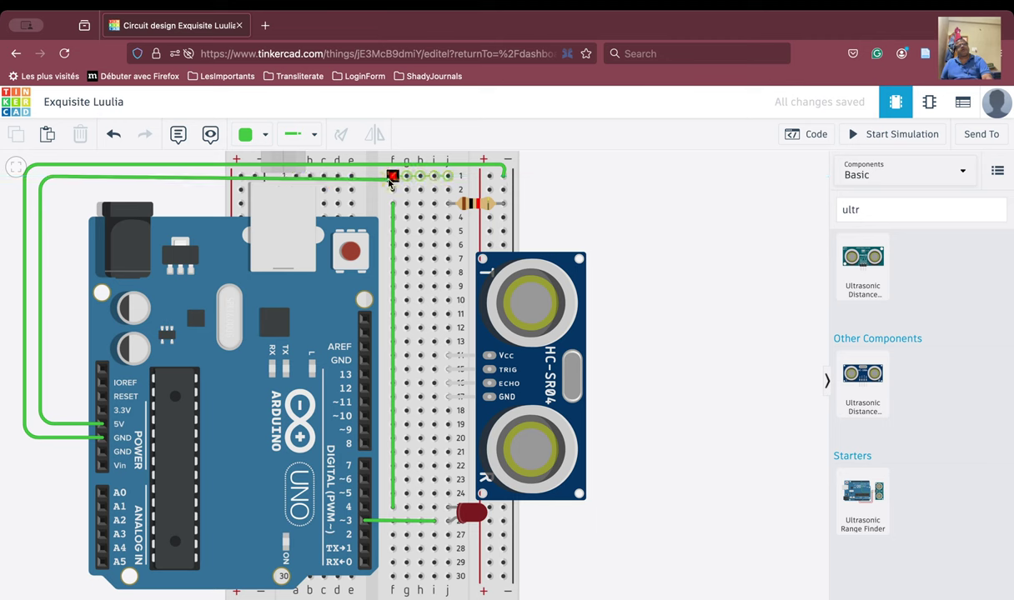
pyautogui.click(488, 176)
pyautogui.click(569, 197)
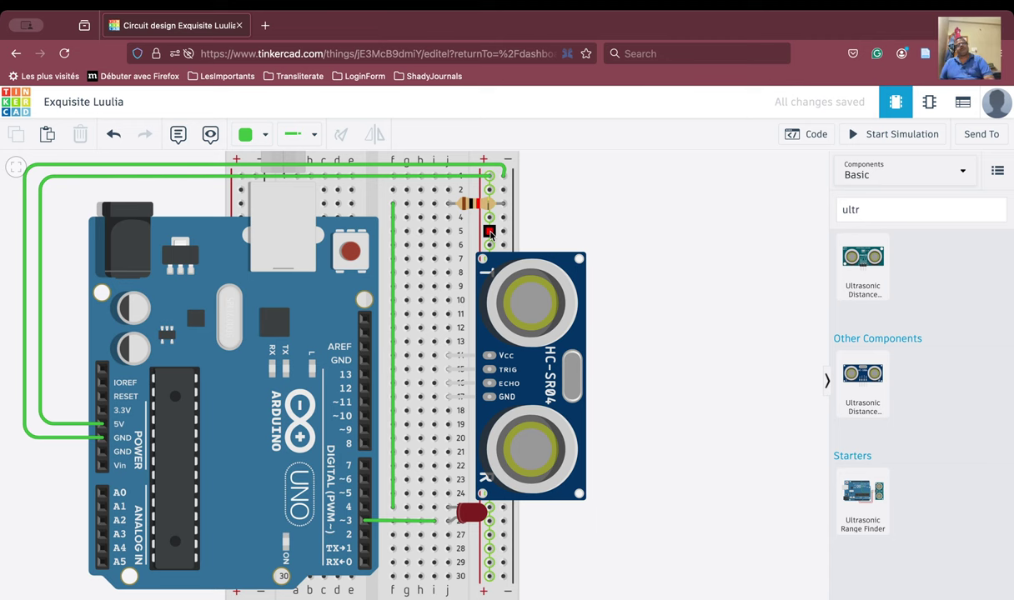
pyautogui.click(489, 232)
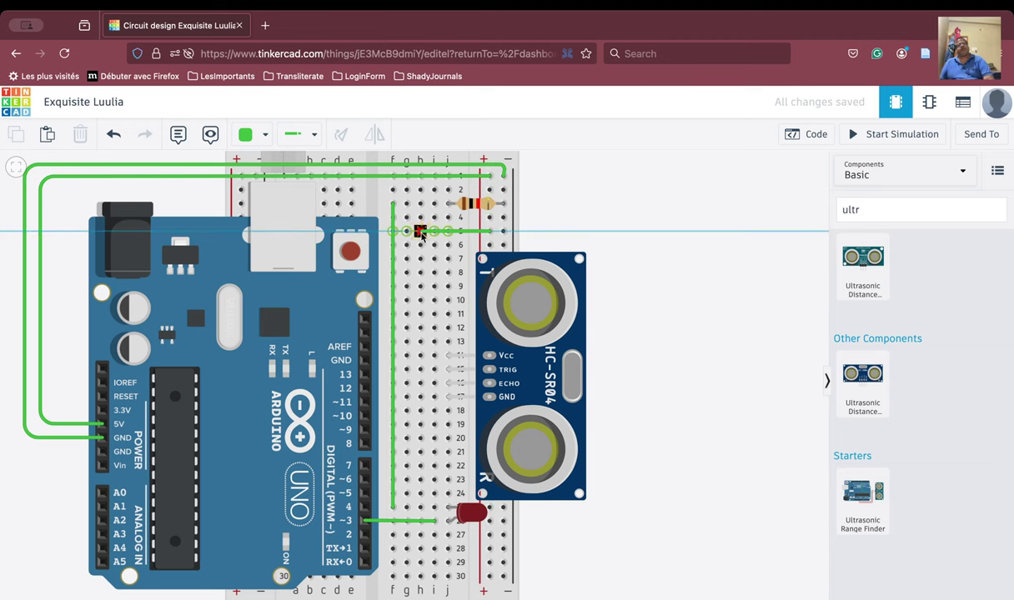
pyautogui.click(420, 232)
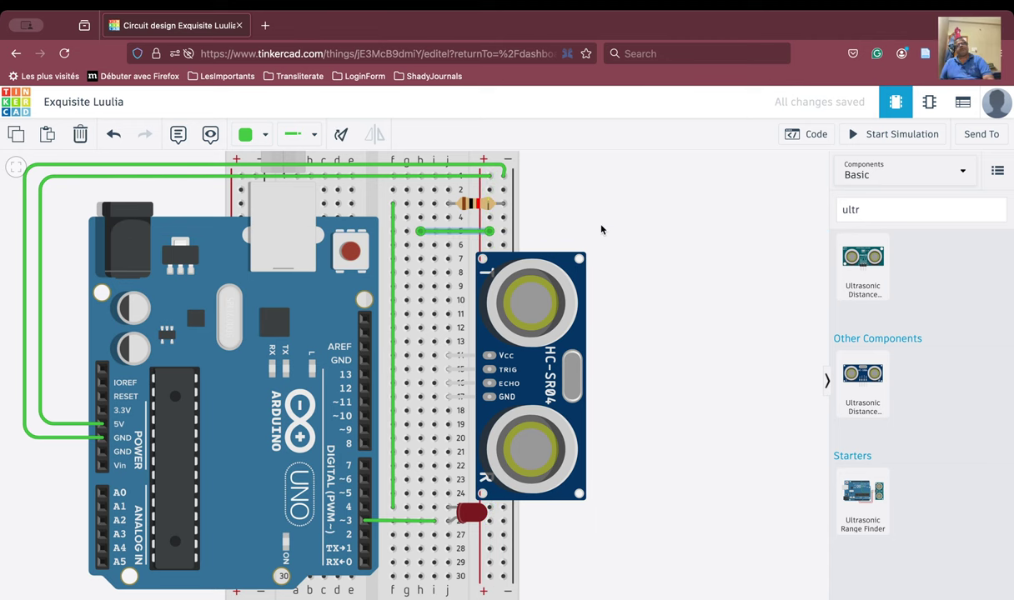
pyautogui.click(570, 212)
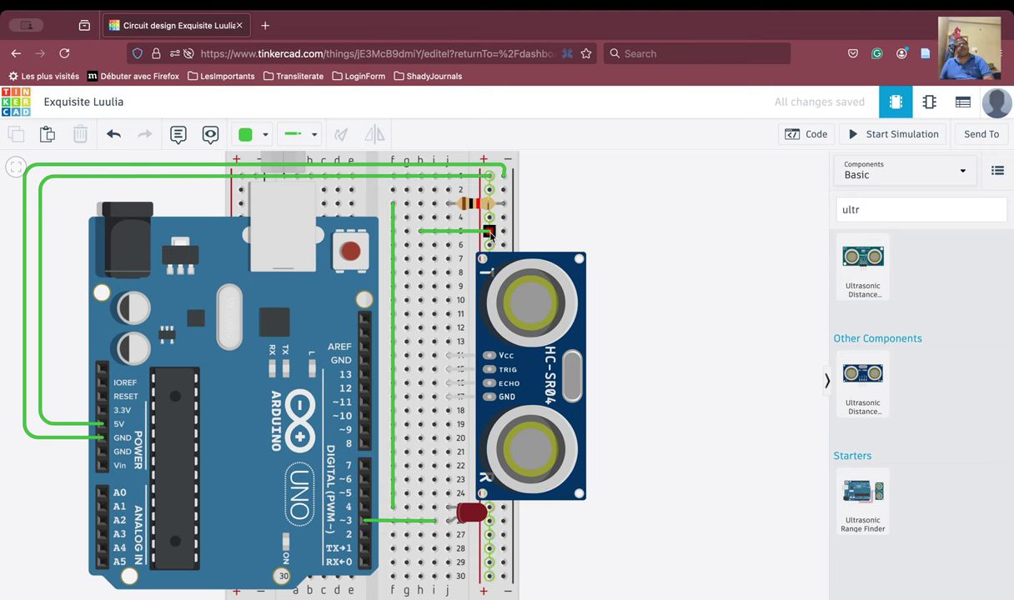
pyautogui.click(420, 231)
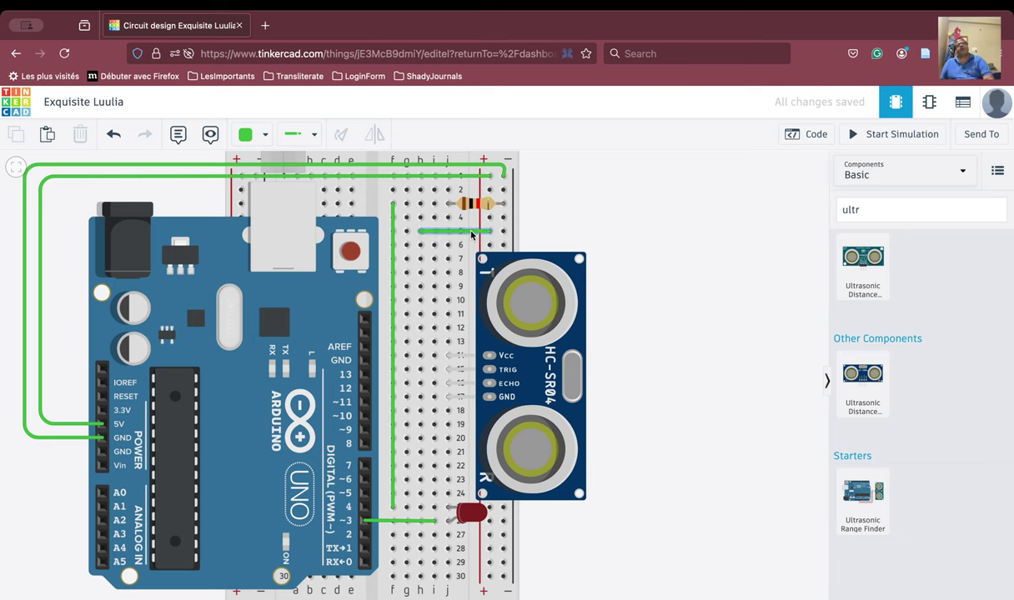
pyautogui.press('Delete')
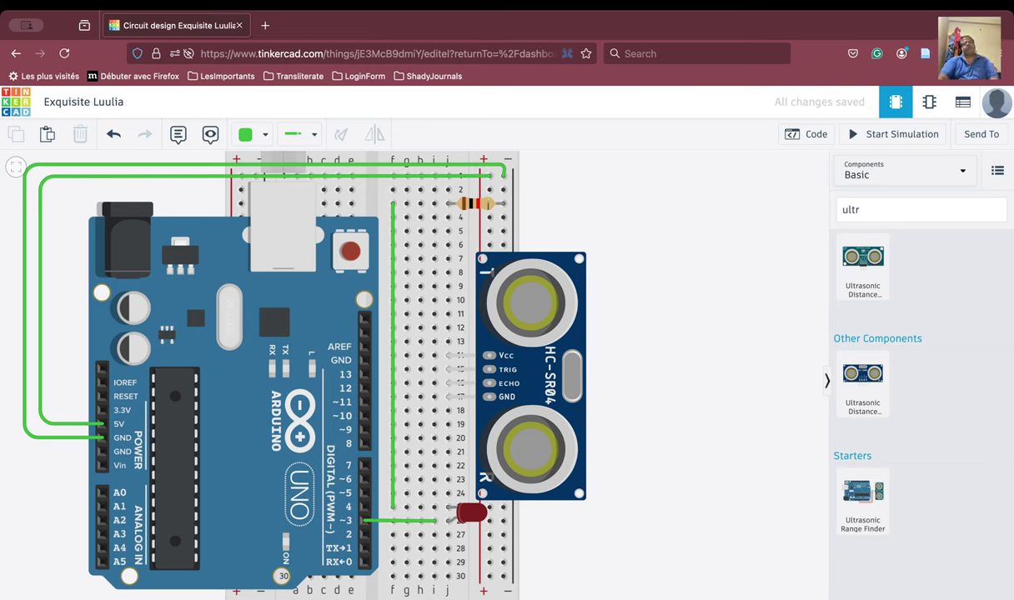
# - Wire the positive rail at row 5 to hole j5, and connect i5 to i14 to feed the sensor's Vcc pin
pyautogui.moveTo(454, 238); pyautogui.dragTo(449, 232)
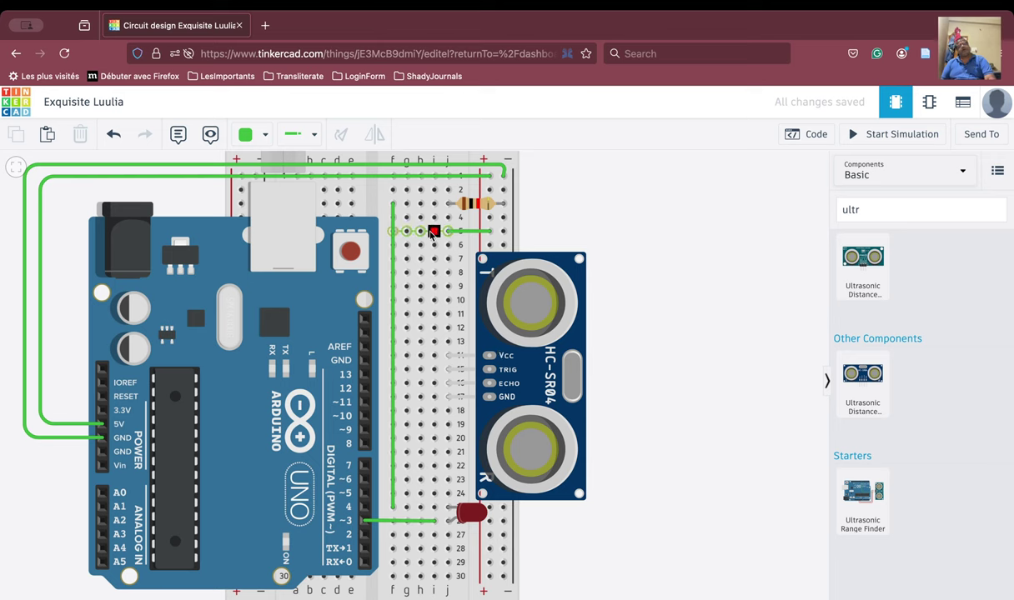
pyautogui.click(433, 231)
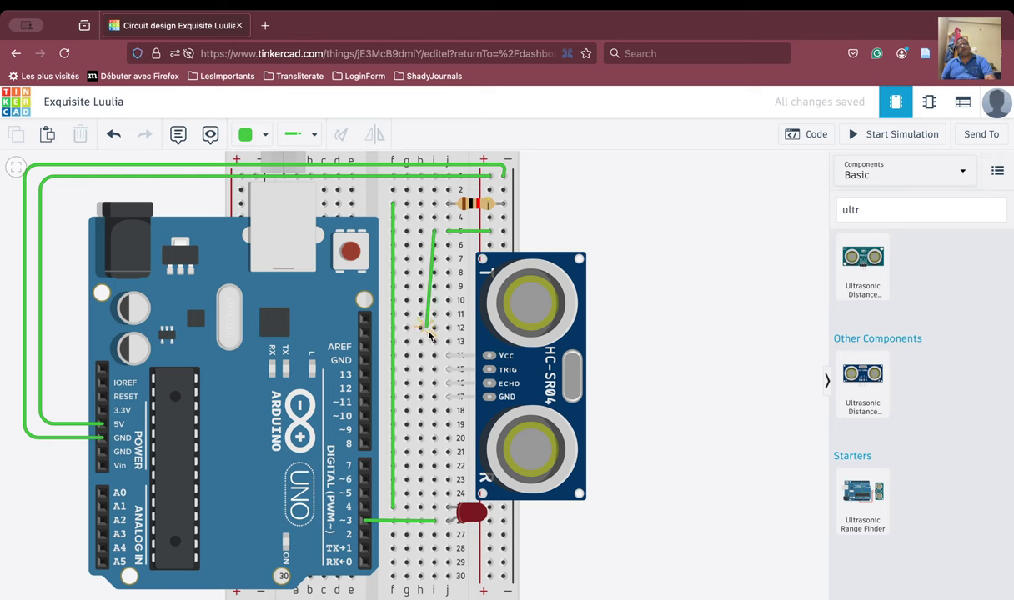
pyautogui.click(435, 355)
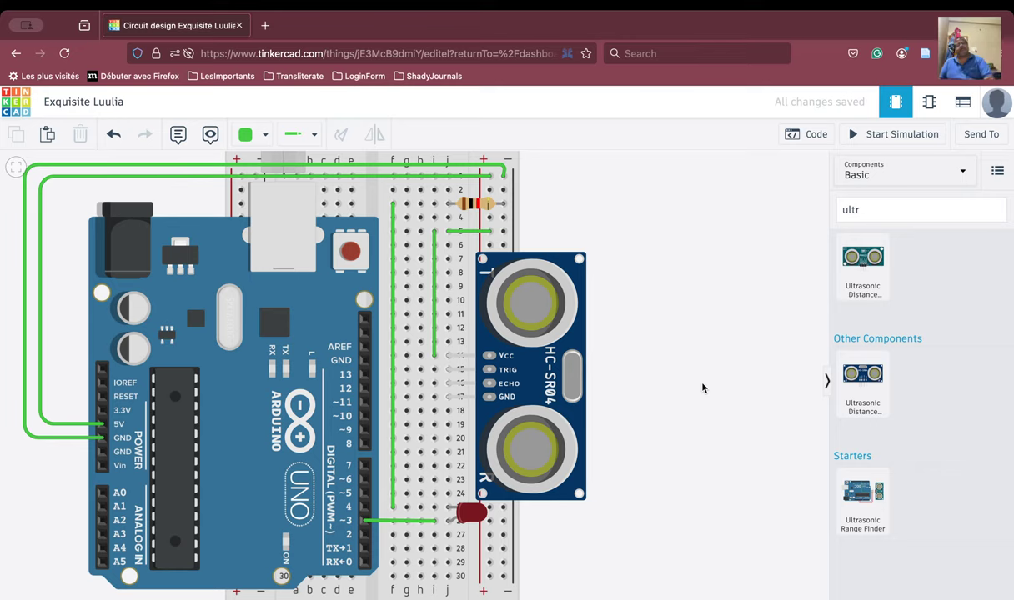
# - Wire the negative rail at row 28 to hole j28, and connect i17 to i28 to ground the sensor's GND pin
pyautogui.moveTo(702, 388); pyautogui.dragTo(626, 338)
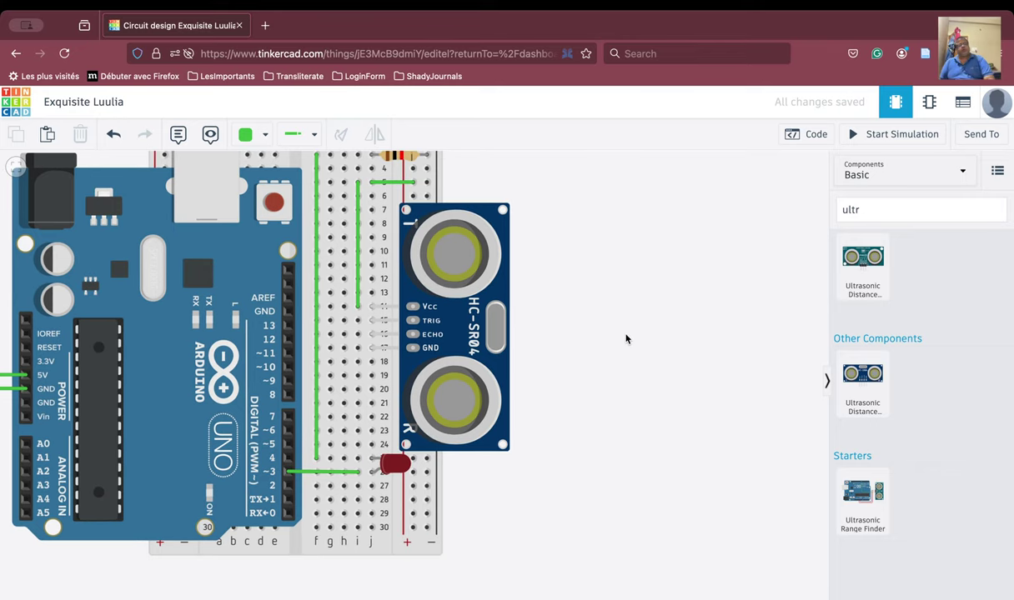
pyautogui.click(425, 500)
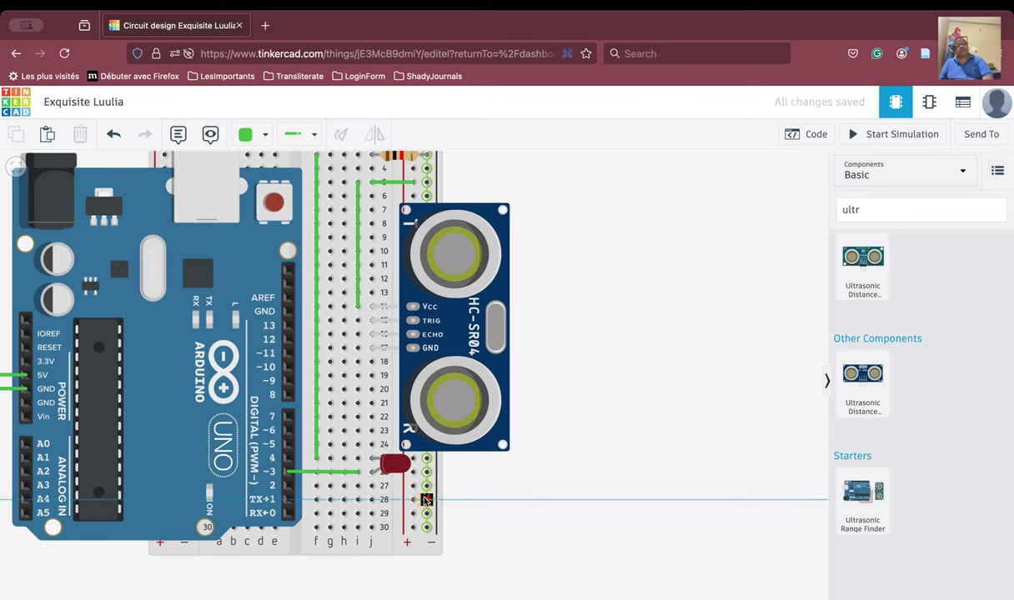
pyautogui.click(372, 499)
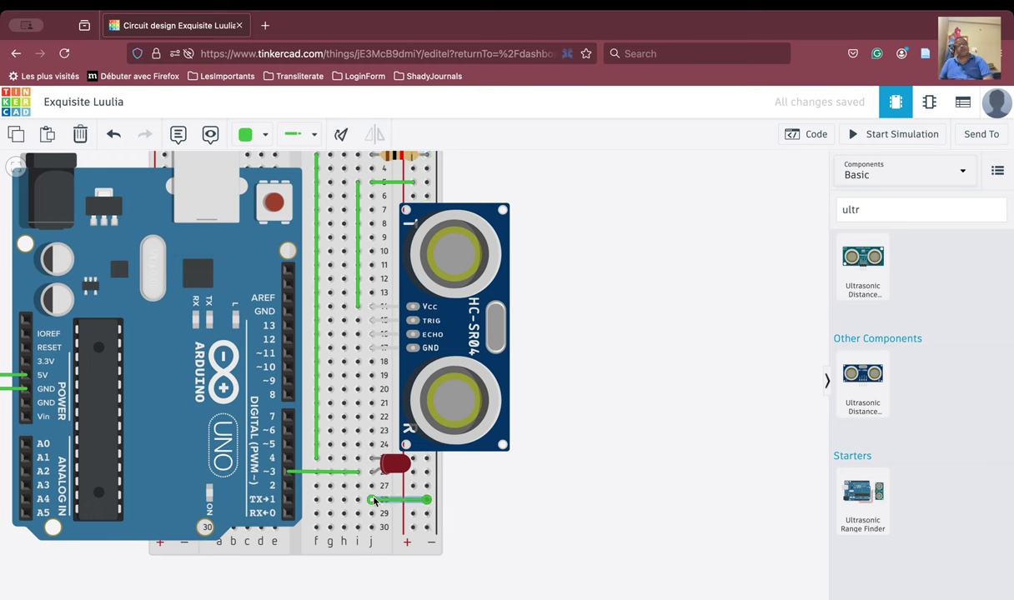
pyautogui.click(545, 532)
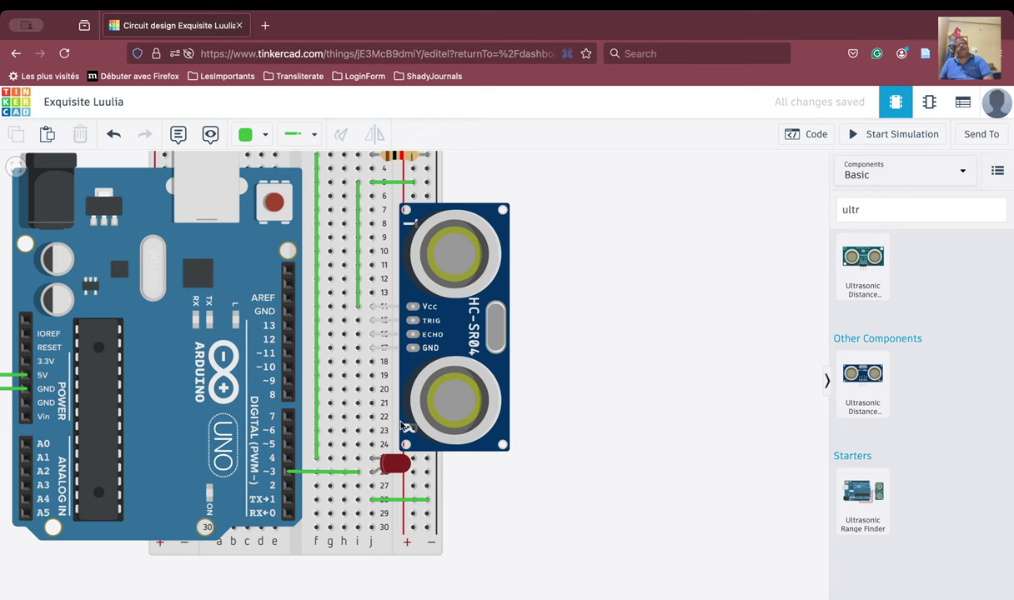
pyautogui.click(357, 348)
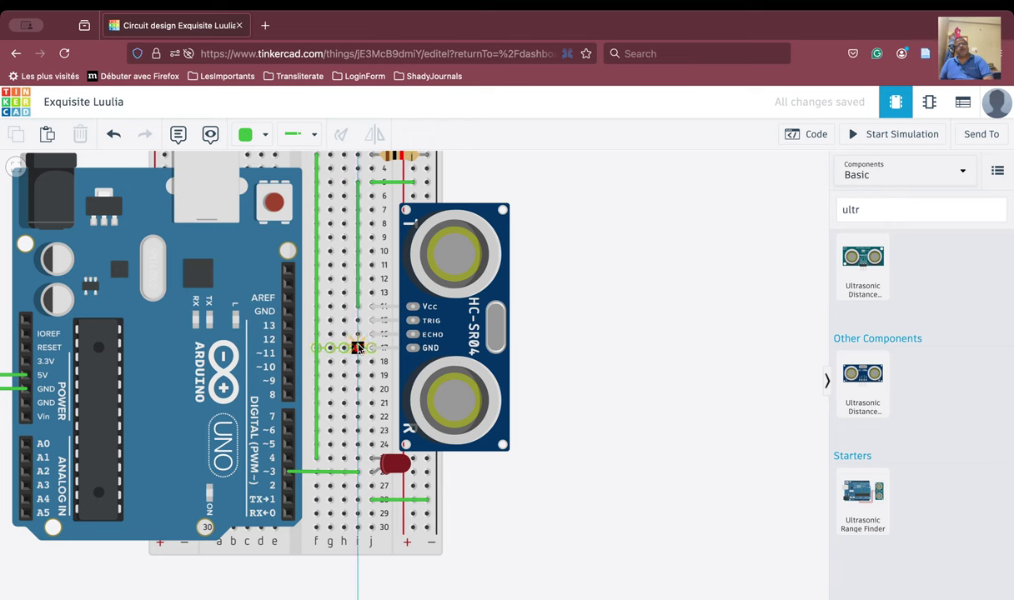
pyautogui.click(358, 500)
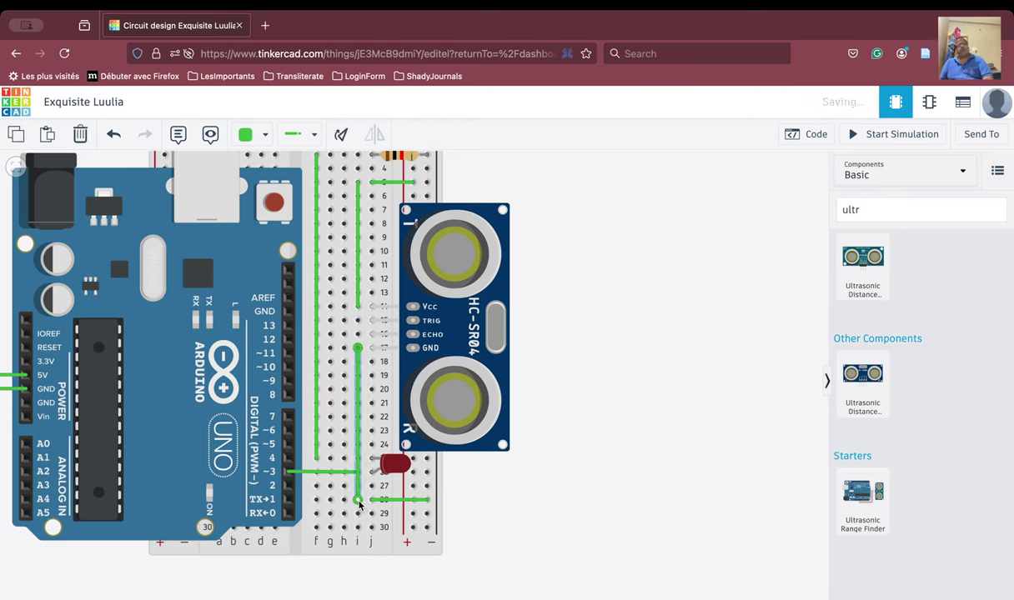
pyautogui.click(558, 506)
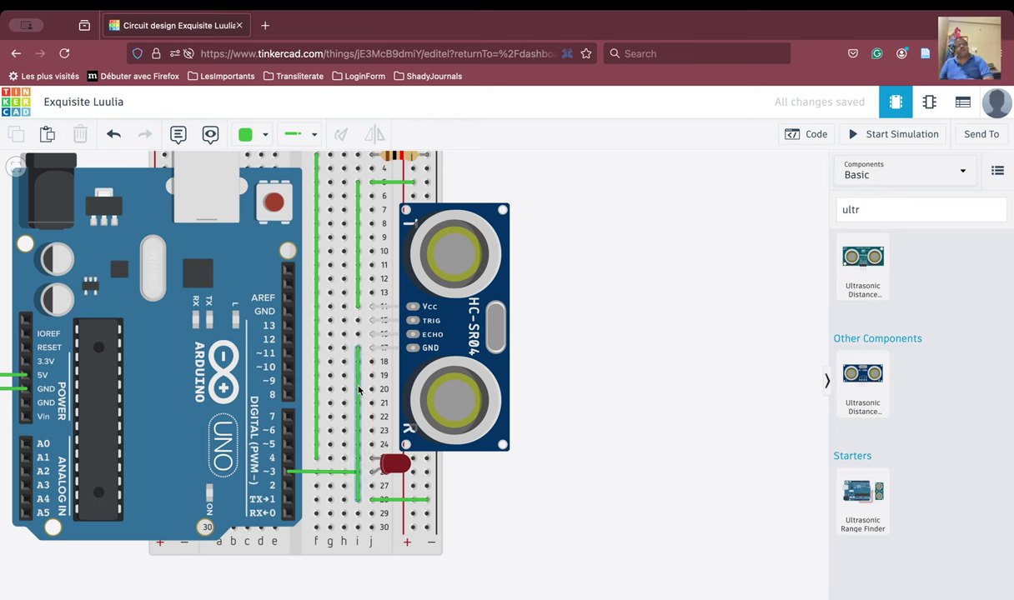
pyautogui.click(355, 475)
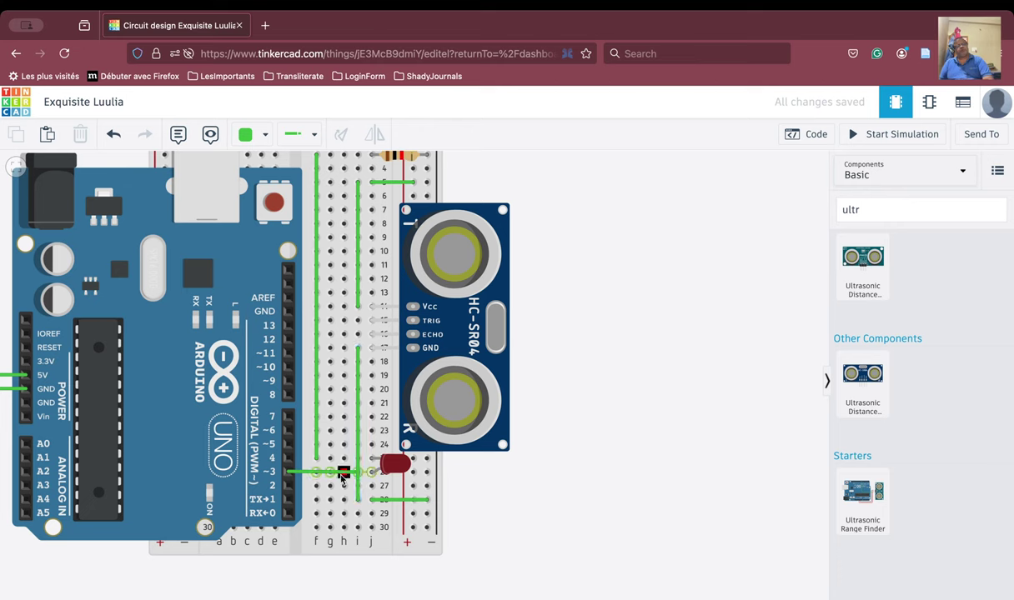
pyautogui.click(505, 495)
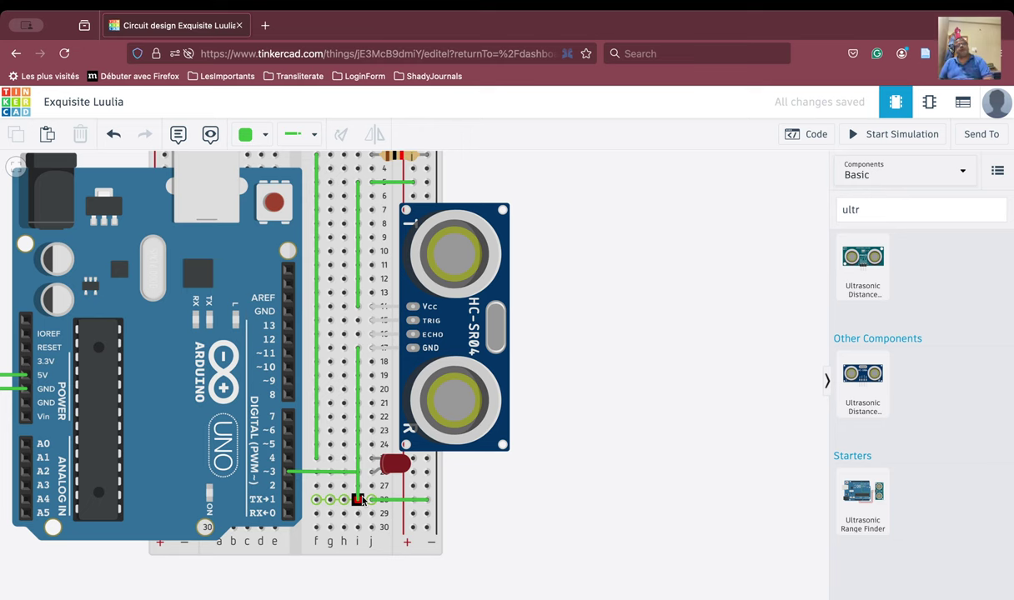
# - Wire Arduino pin 13 to hole i15 for the sensor's TRIG and pin 12 to hole i16 for its ECHO
pyautogui.click(286, 326)
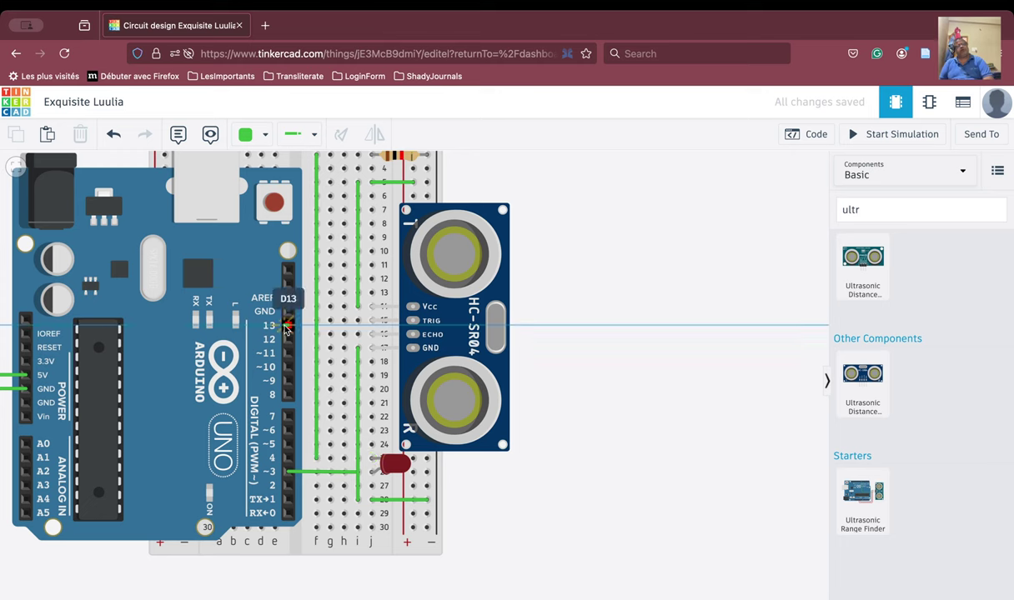
pyautogui.click(356, 321)
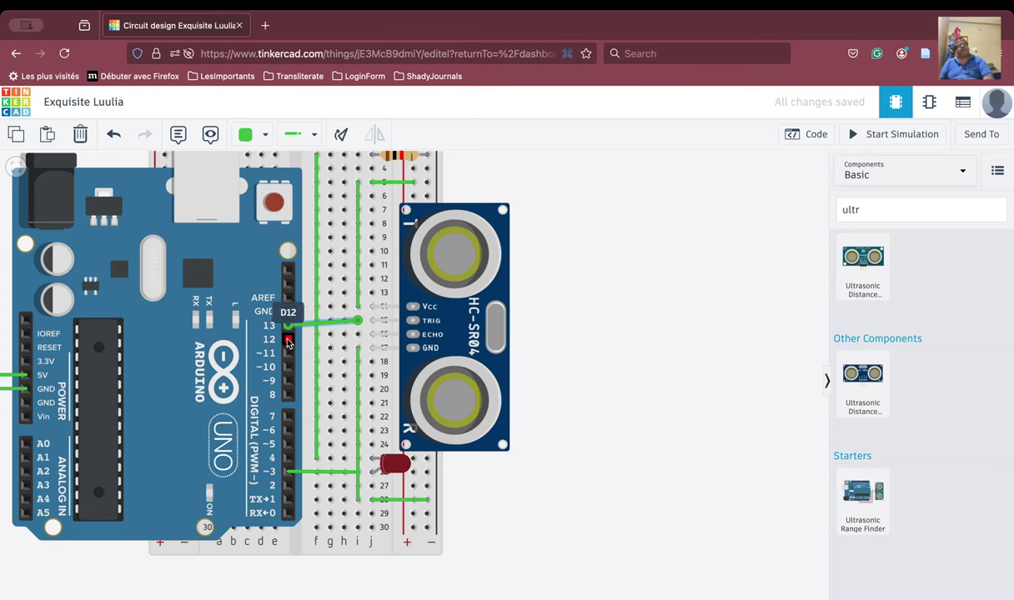
pyautogui.click(287, 340)
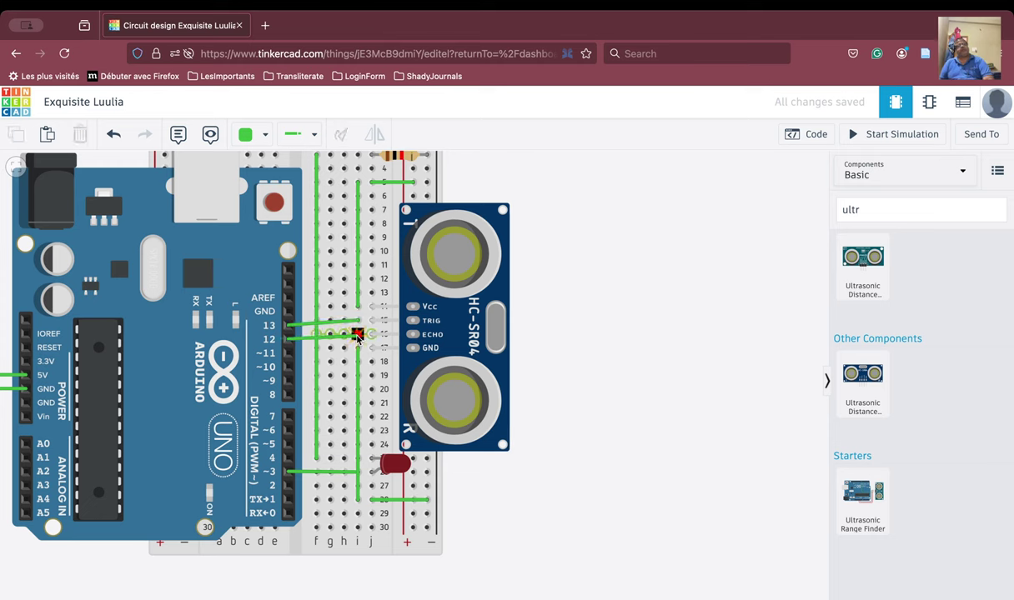
pyautogui.click(357, 335)
pyautogui.click(626, 388)
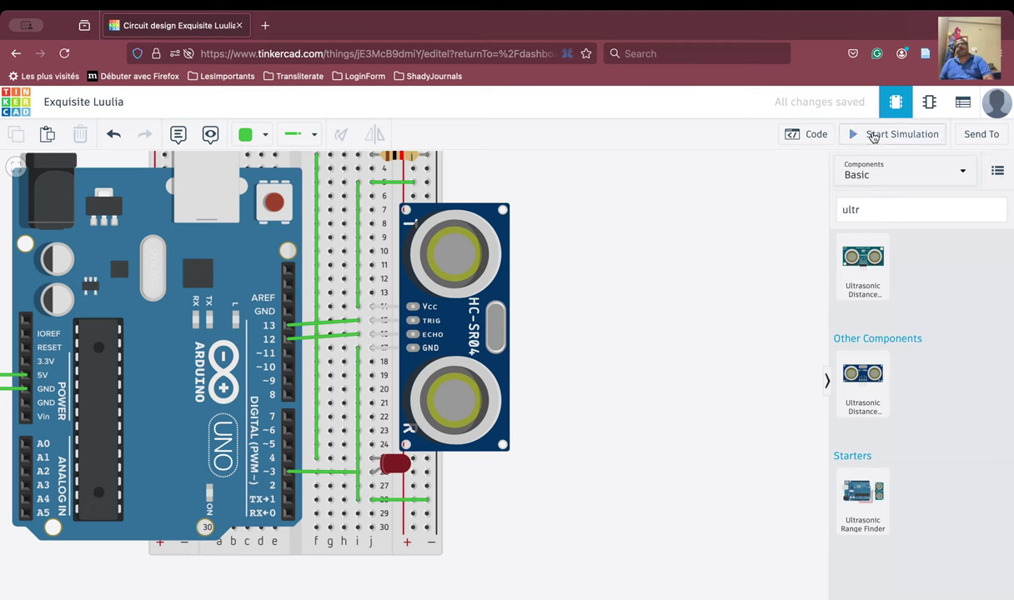
# - Run the simulation to check the circuit with the ultrasonic sensor wired in, and stop it
pyautogui.click(874, 134)
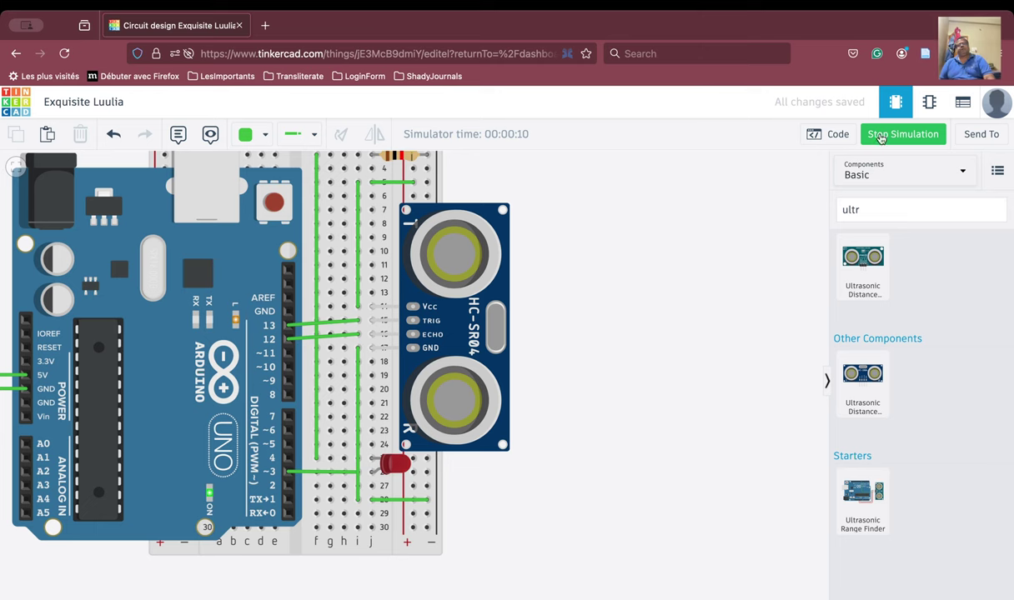
pyautogui.click(892, 134)
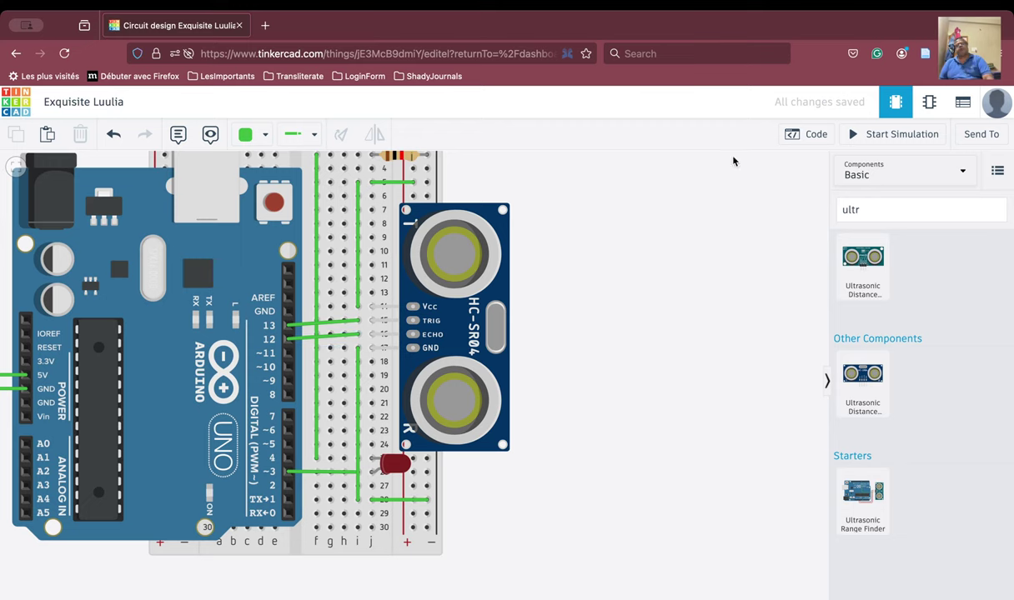
# - Open the block code, create a variable named dist, and place a "set dist to 0" block above the blink blocks
pyautogui.click(825, 136)
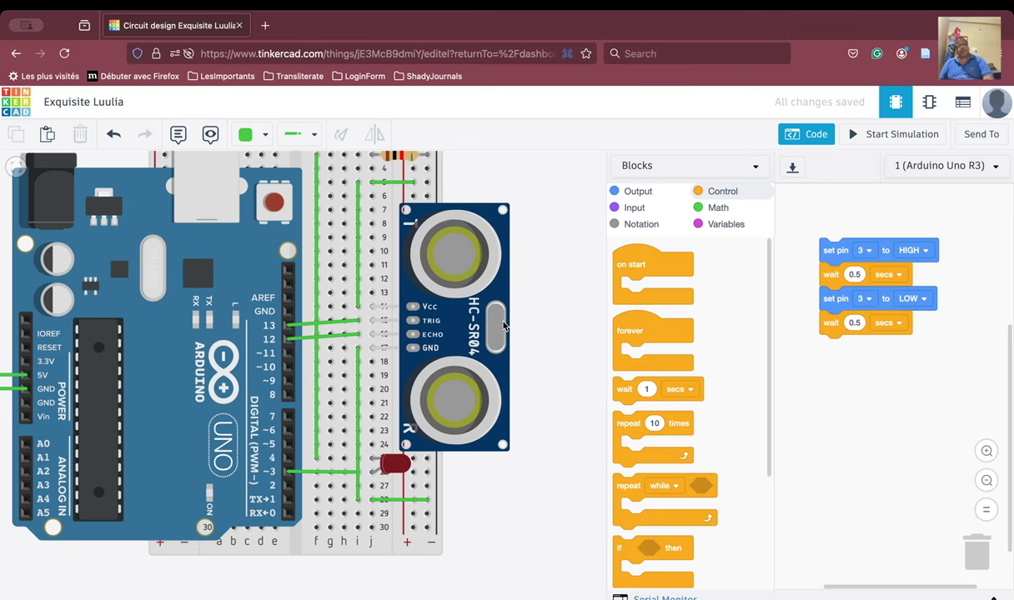
pyautogui.moveTo(538, 343); pyautogui.dragTo(314, 380)
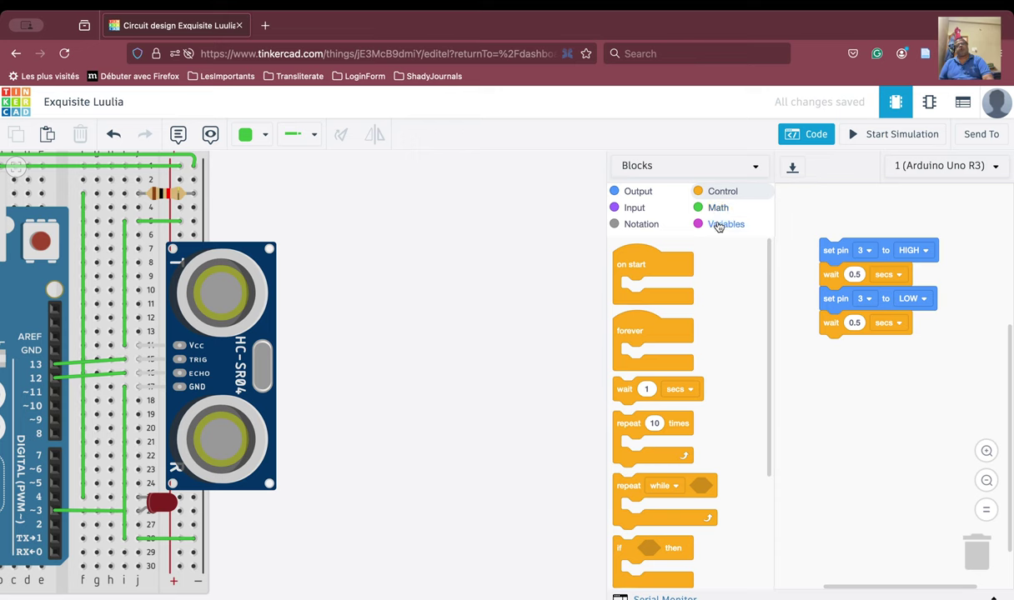
pyautogui.click(719, 227)
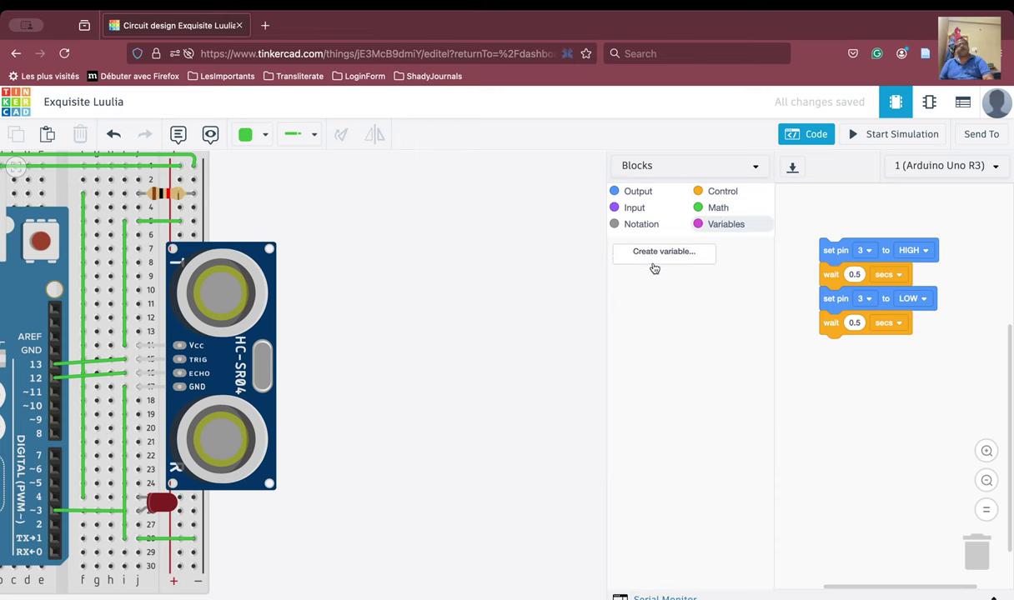
pyautogui.click(663, 252)
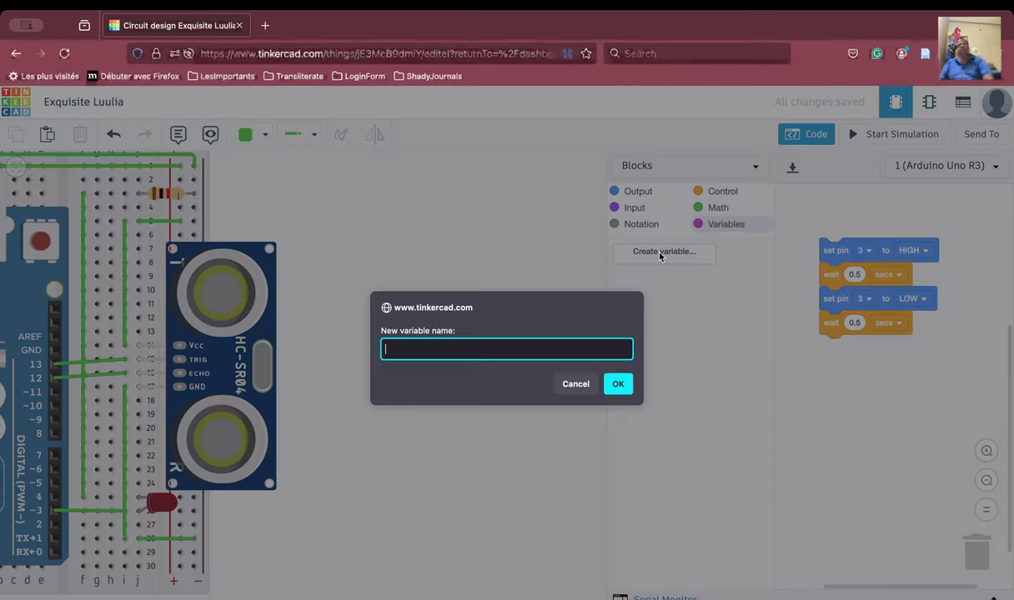
pyautogui.write('dist')
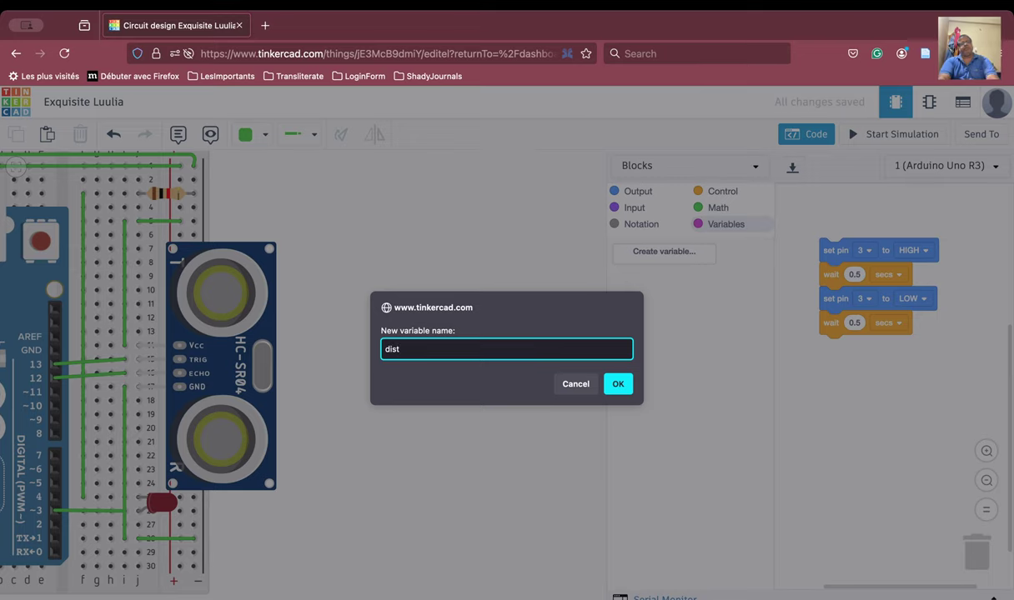
pyautogui.press('Return')
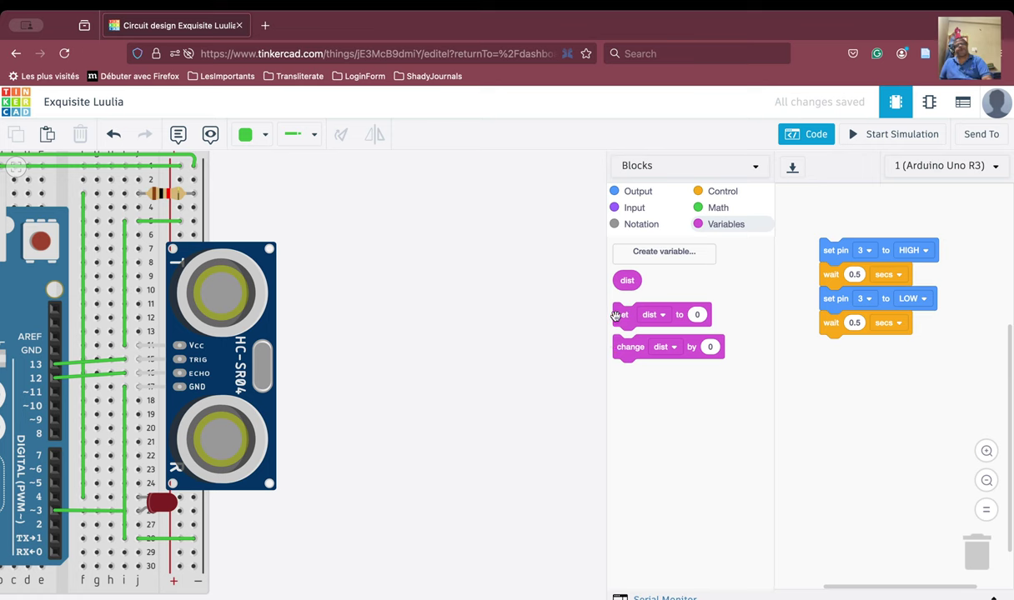
pyautogui.moveTo(617, 314); pyautogui.dragTo(808, 317)
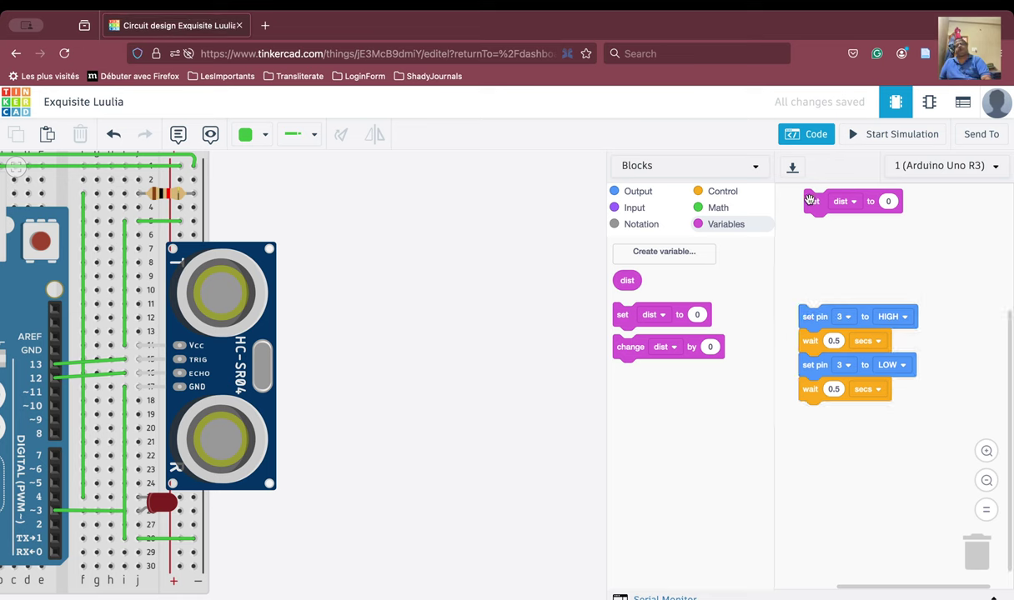
# - Add a block that reads the ultrasonic distance sensor above the "set dist" block, with trigger pin 13
pyautogui.moveTo(807, 201); pyautogui.dragTo(803, 238)
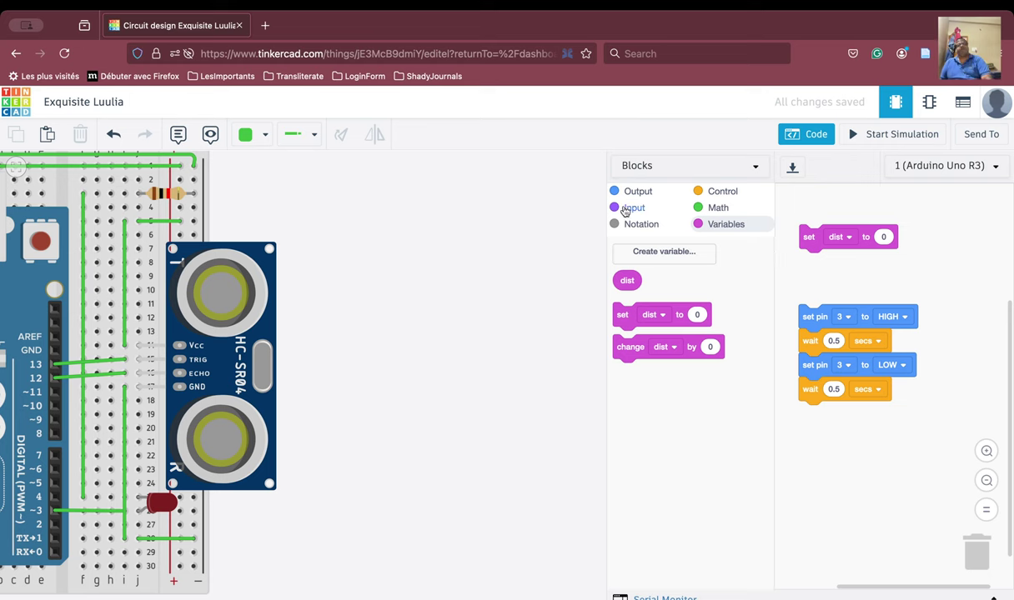
pyautogui.click(632, 211)
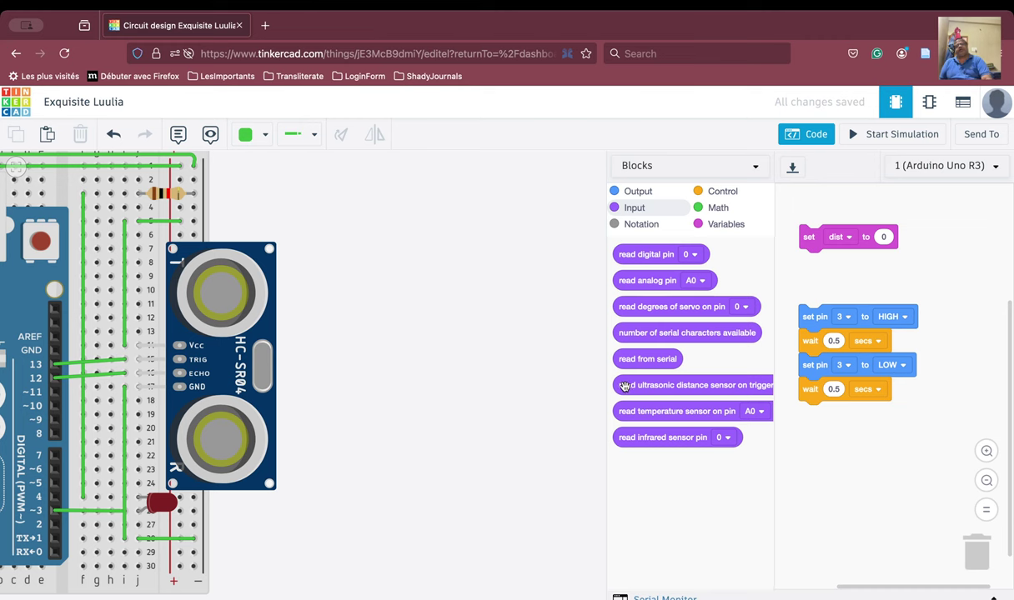
pyautogui.moveTo(625, 386); pyautogui.dragTo(792, 207)
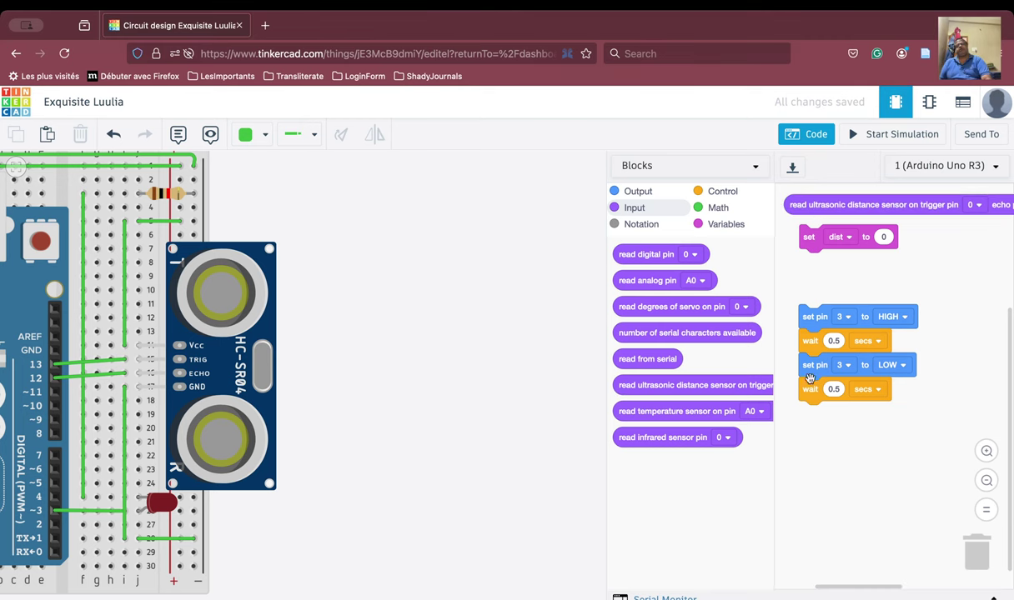
pyautogui.moveTo(851, 590); pyautogui.dragTo(864, 588)
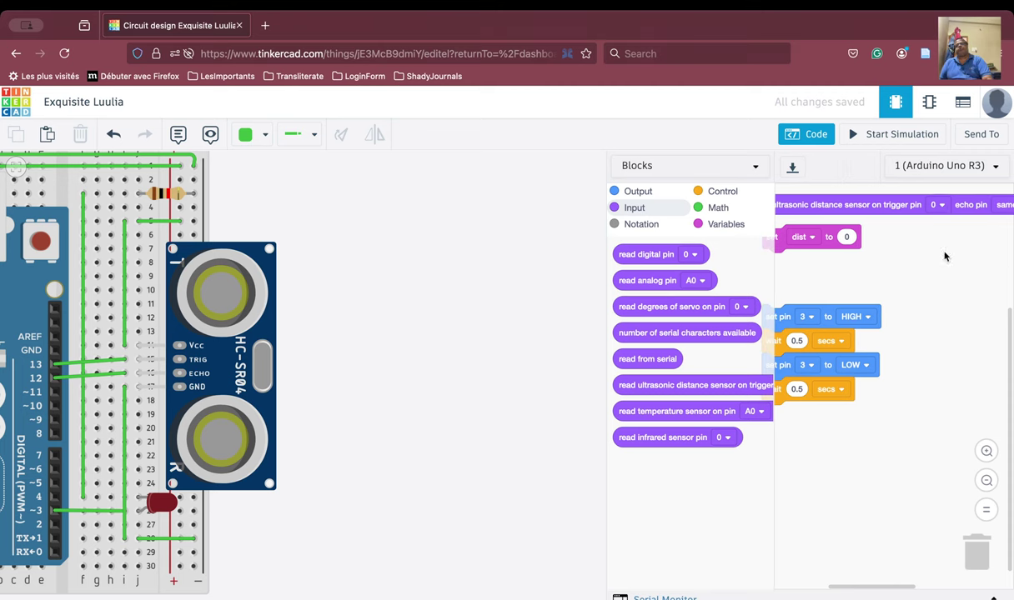
pyautogui.click(939, 207)
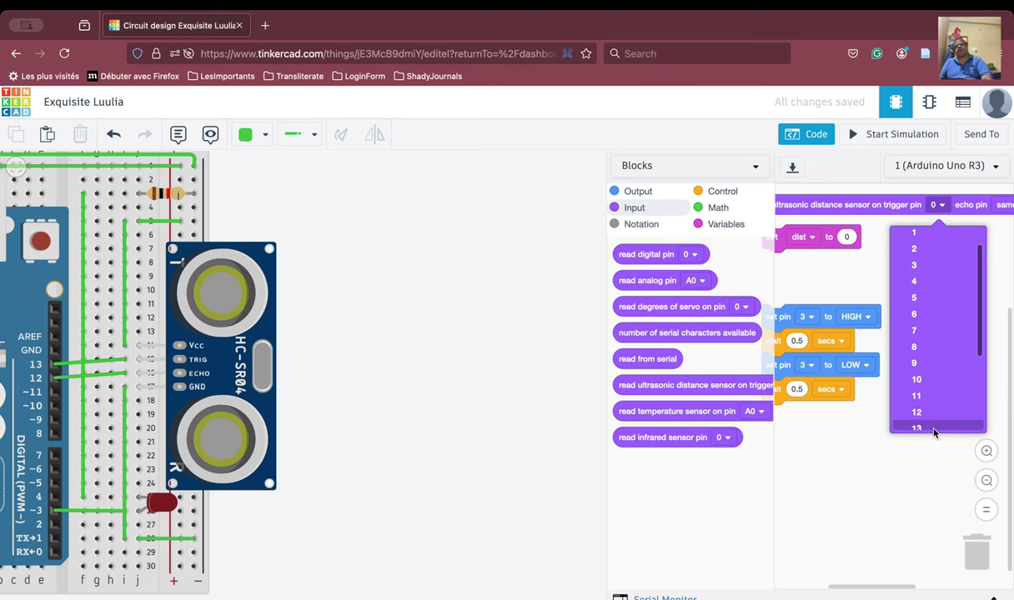
pyautogui.click(932, 427)
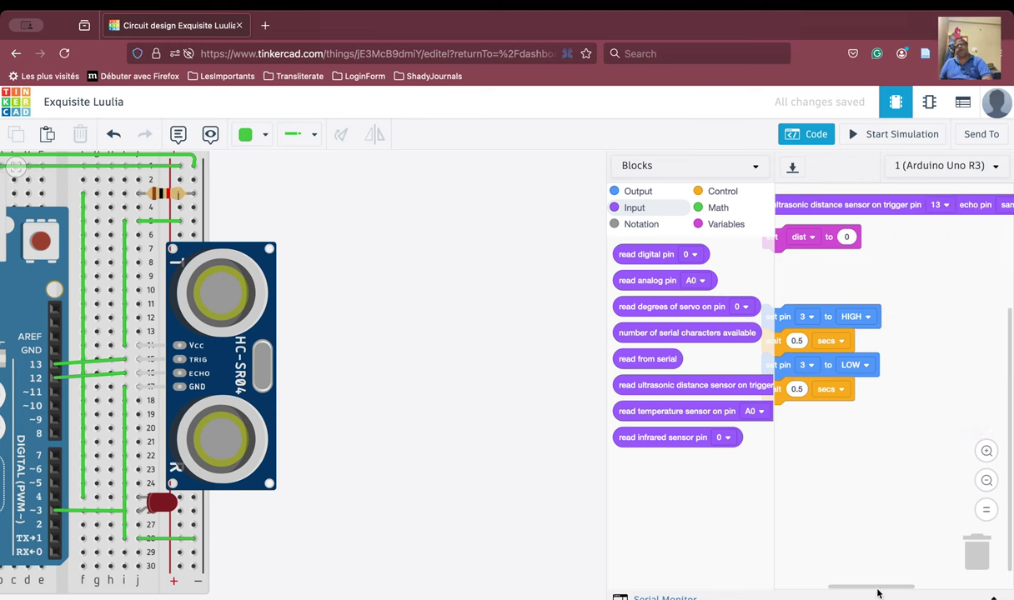
# - Set the sensor reading's echo pin to 12 and insert it as the value of the "set dist" block
pyautogui.moveTo(877, 590); pyautogui.dragTo(894, 588)
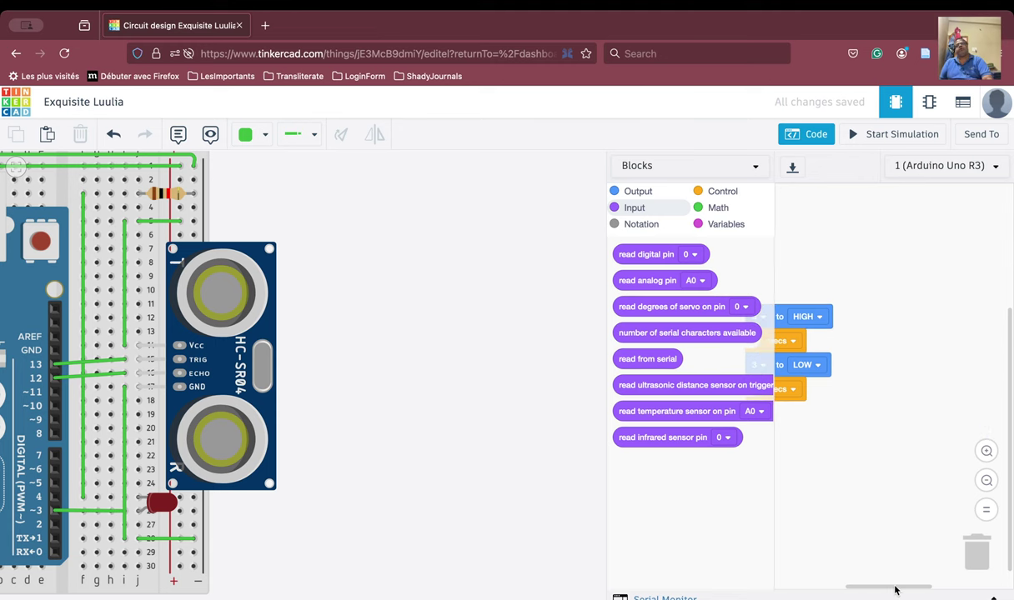
pyautogui.click(996, 205)
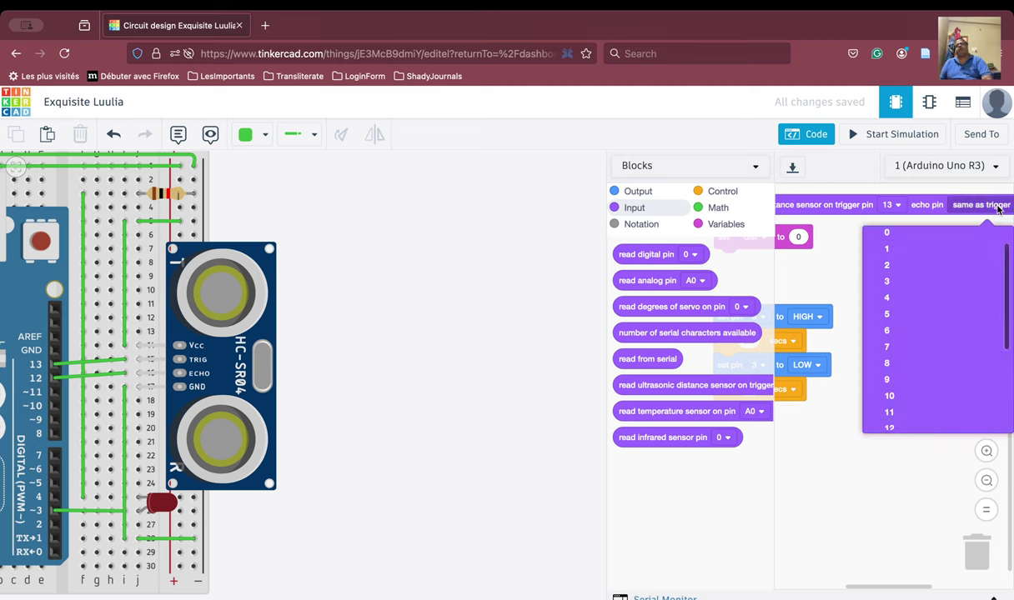
pyautogui.click(931, 427)
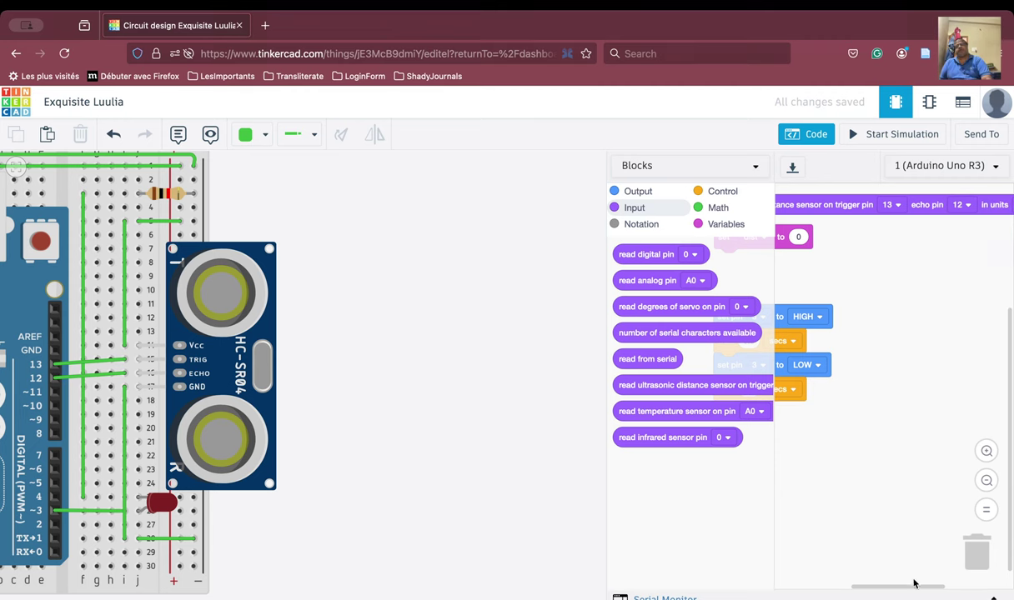
pyautogui.moveTo(912, 591); pyautogui.dragTo(859, 587)
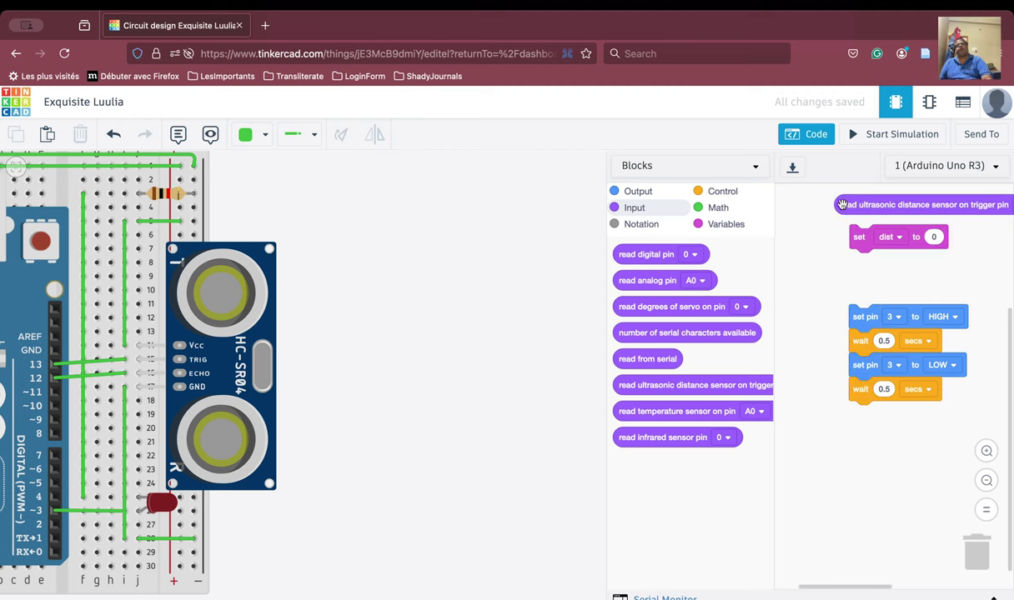
pyautogui.moveTo(842, 206); pyautogui.dragTo(934, 236)
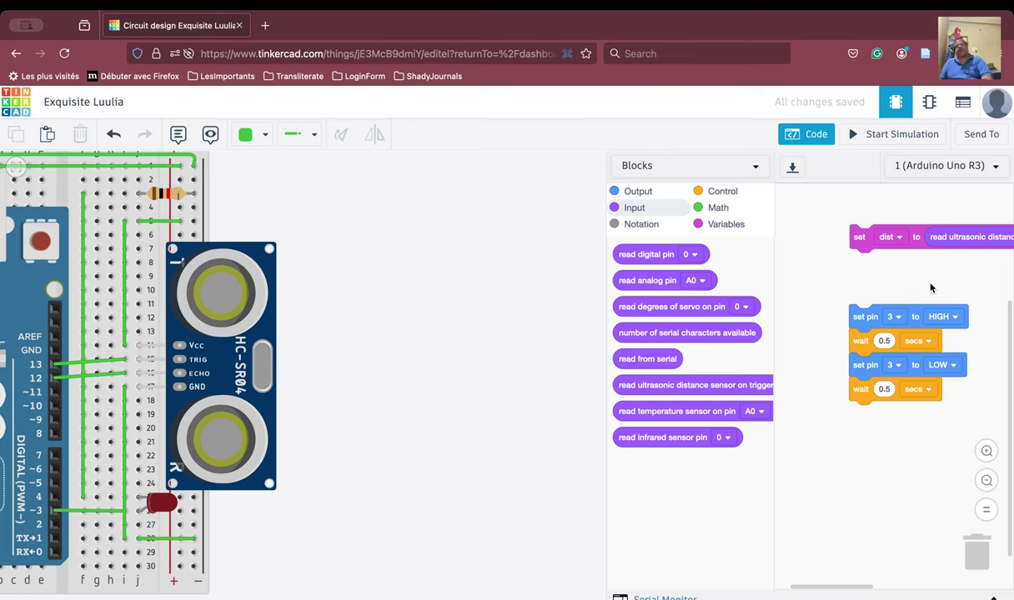
# - Run the simulation, move the ultrasonic sensor's target to about 85 cm away, and stop the simulation
pyautogui.click(908, 138)
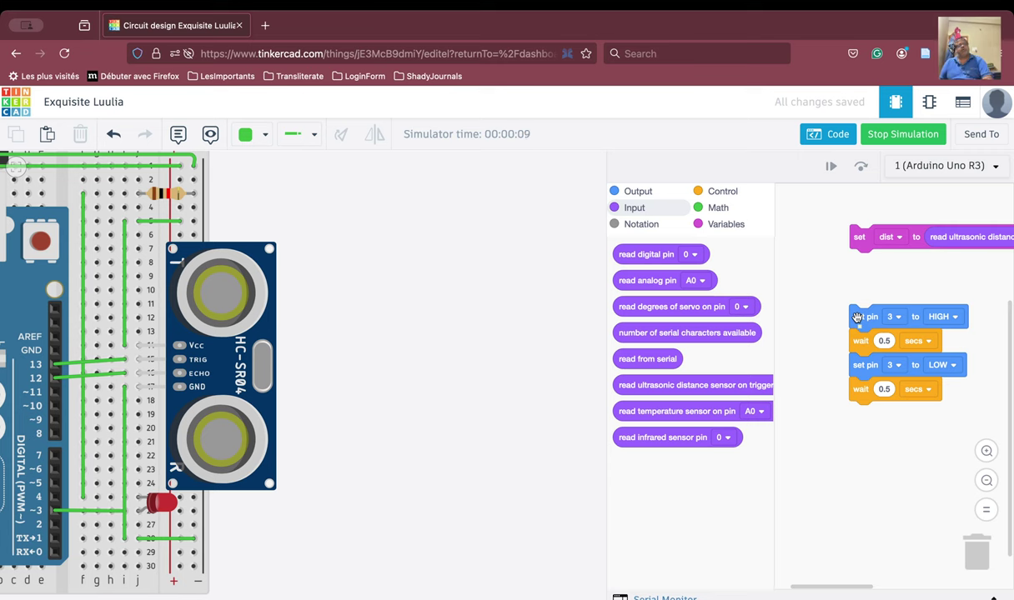
pyautogui.click(200, 377)
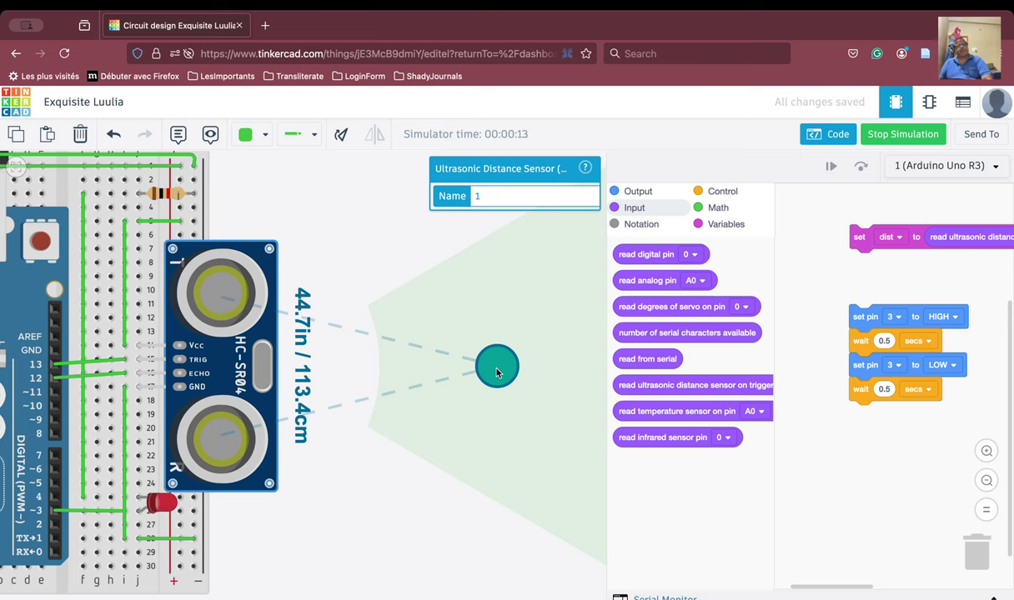
pyautogui.moveTo(497, 373); pyautogui.dragTo(465, 364)
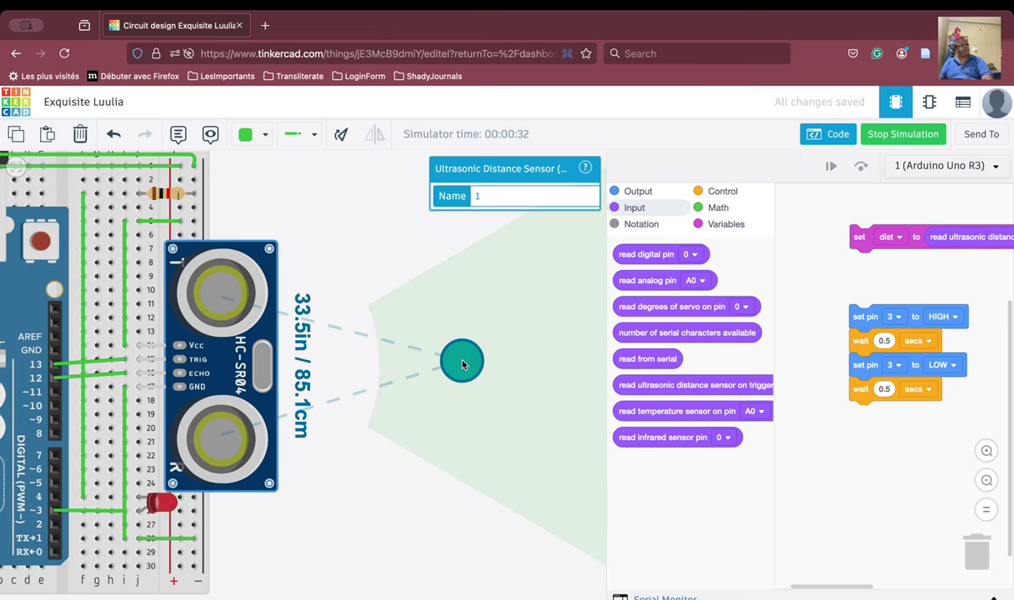
pyautogui.click(888, 135)
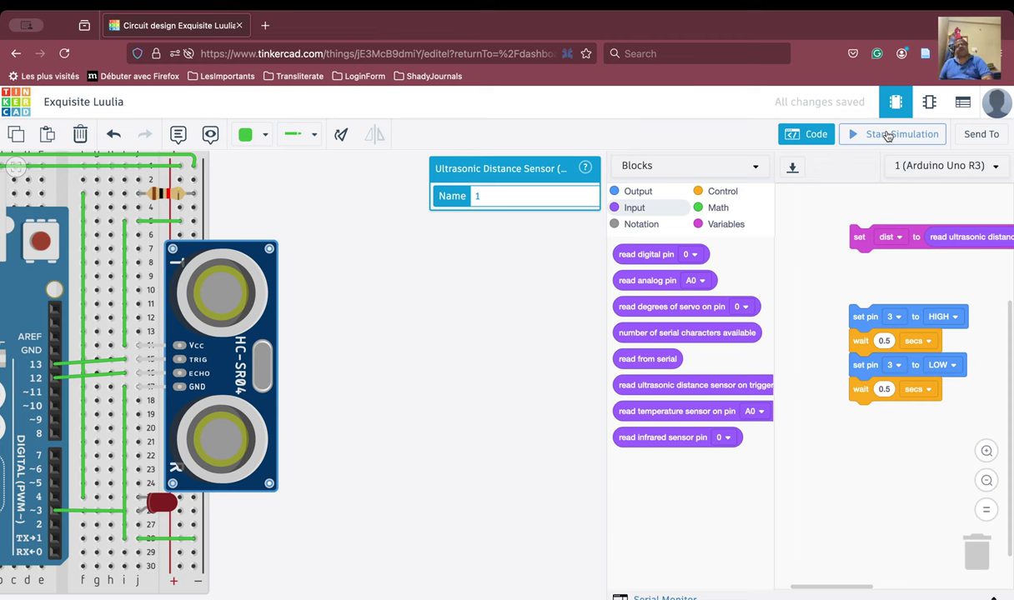
# - Move the blink blocks further down and attach an if-then-else block beneath the "set dist" block
pyautogui.click(721, 211)
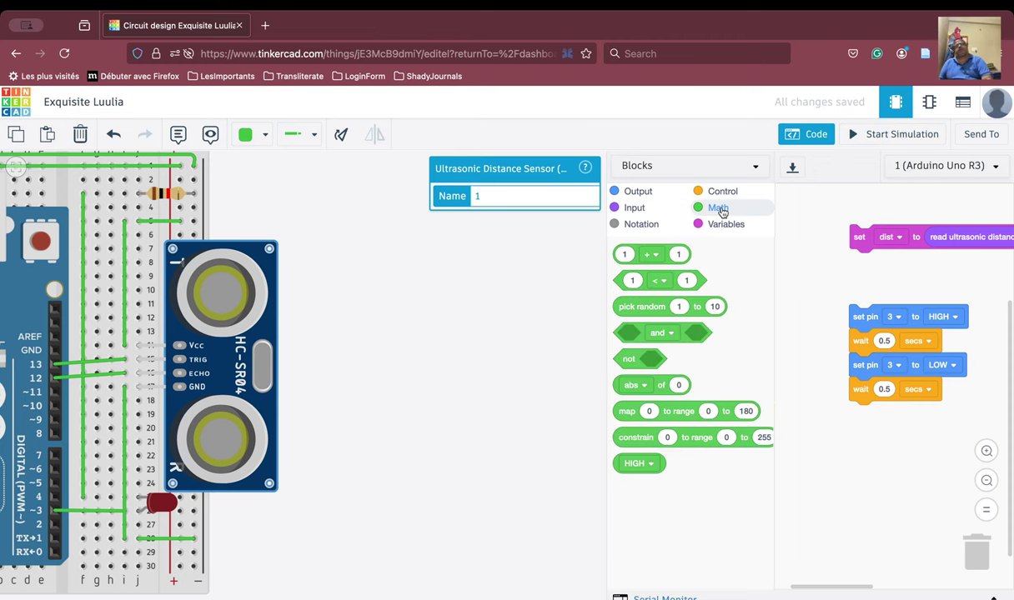
pyautogui.click(722, 193)
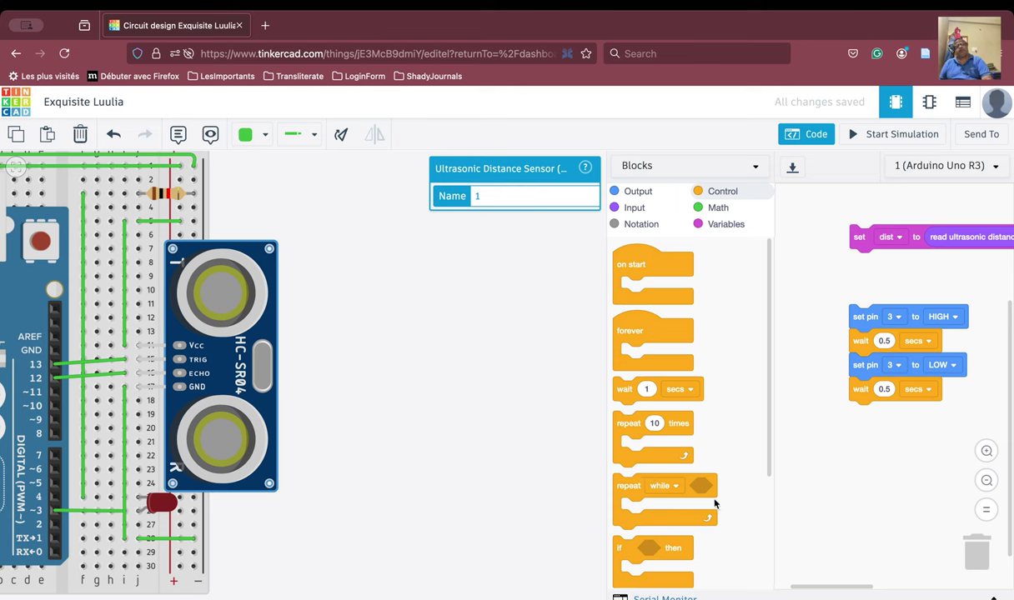
pyautogui.scroll(-4, 718, 501)
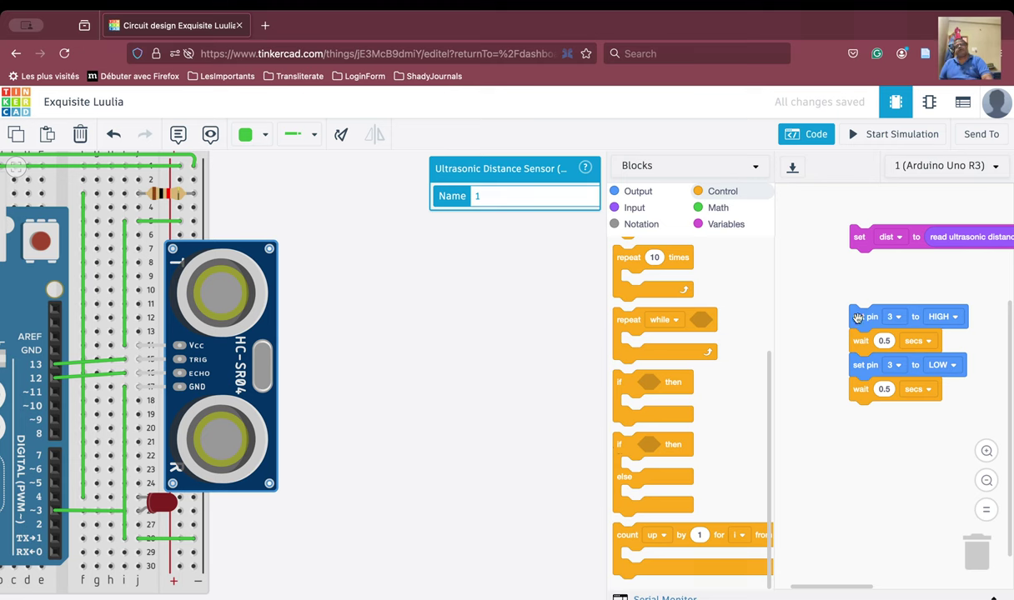
pyautogui.moveTo(857, 318); pyautogui.dragTo(844, 462)
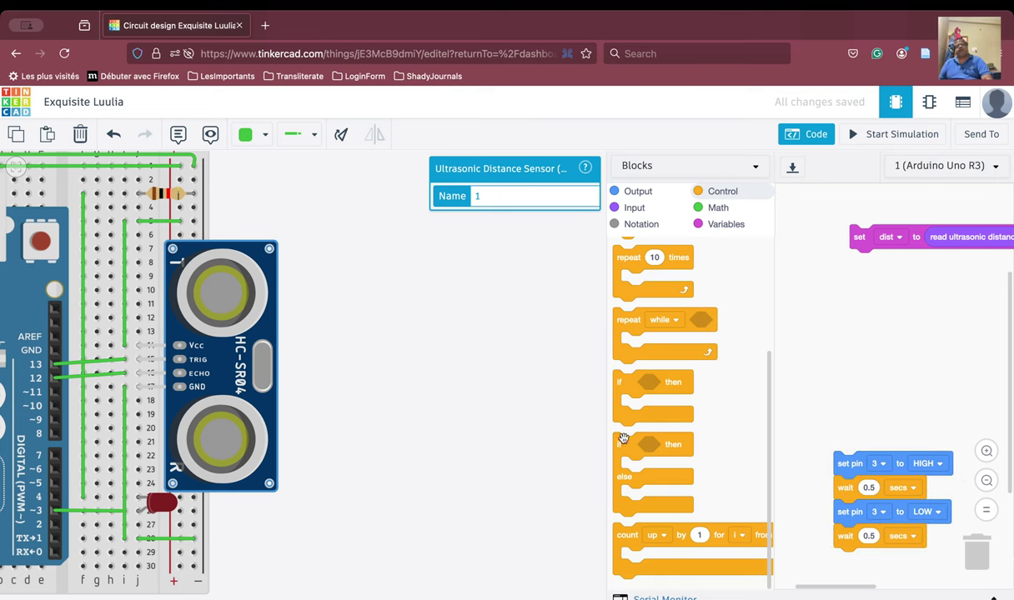
pyautogui.moveTo(619, 452); pyautogui.dragTo(856, 275)
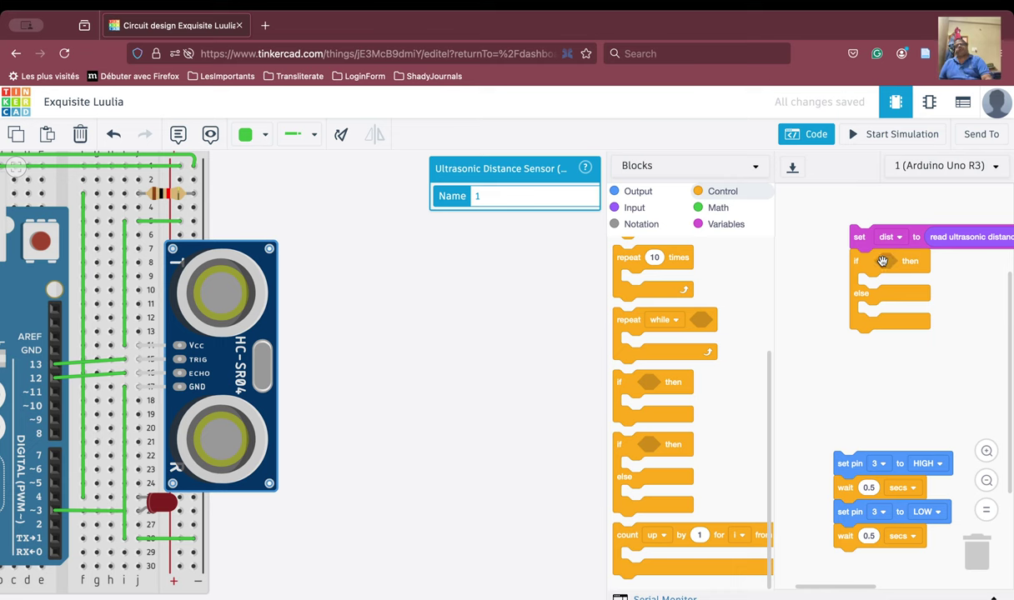
# - Build the if block's condition as dist < 100 from a comparison block and the dist variable
pyautogui.click(717, 210)
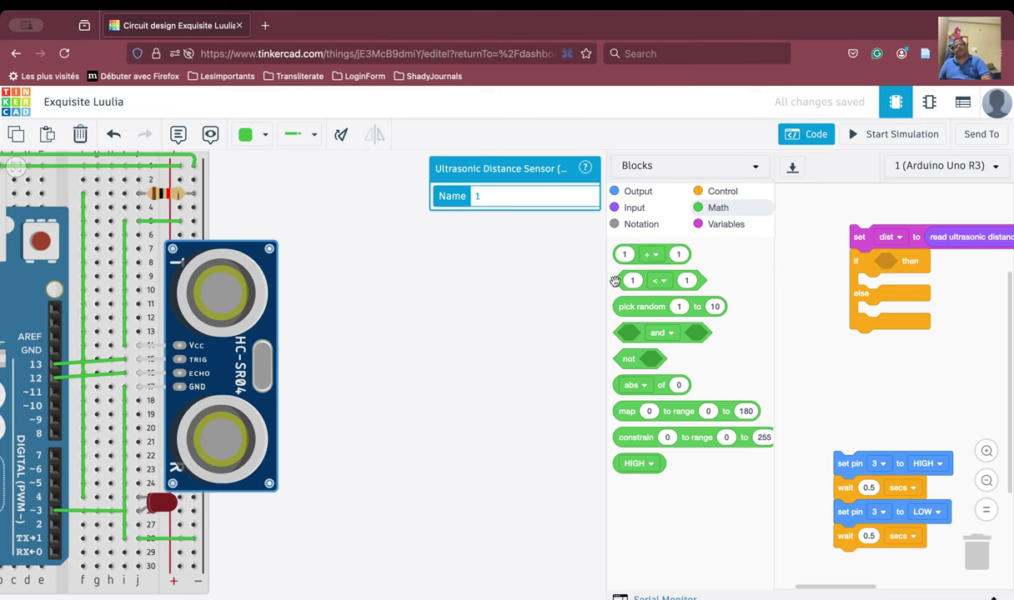
pyautogui.moveTo(615, 281); pyautogui.dragTo(870, 267)
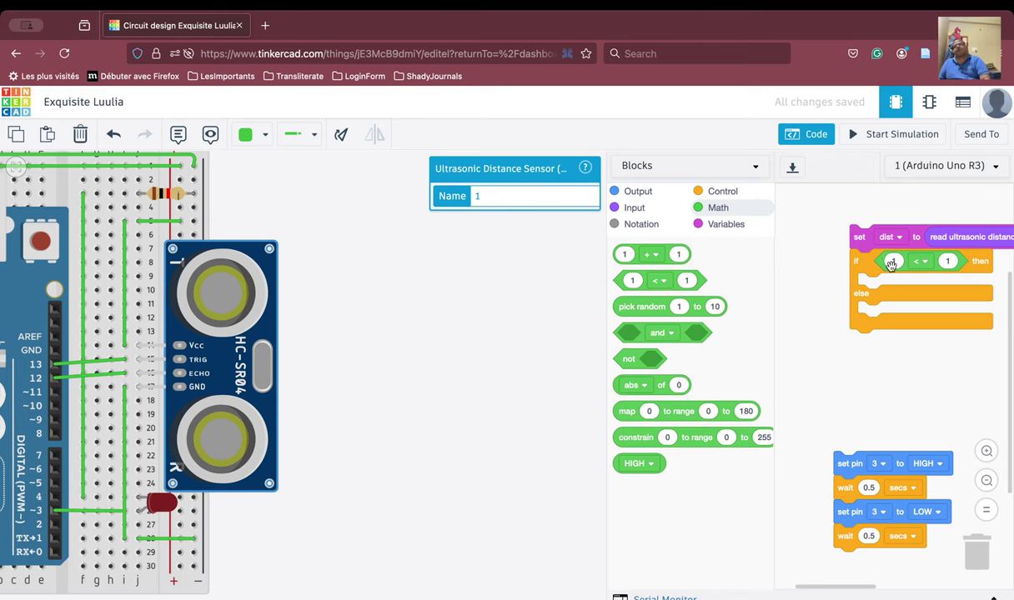
pyautogui.click(735, 227)
pyautogui.moveTo(627, 280); pyautogui.dragTo(885, 263)
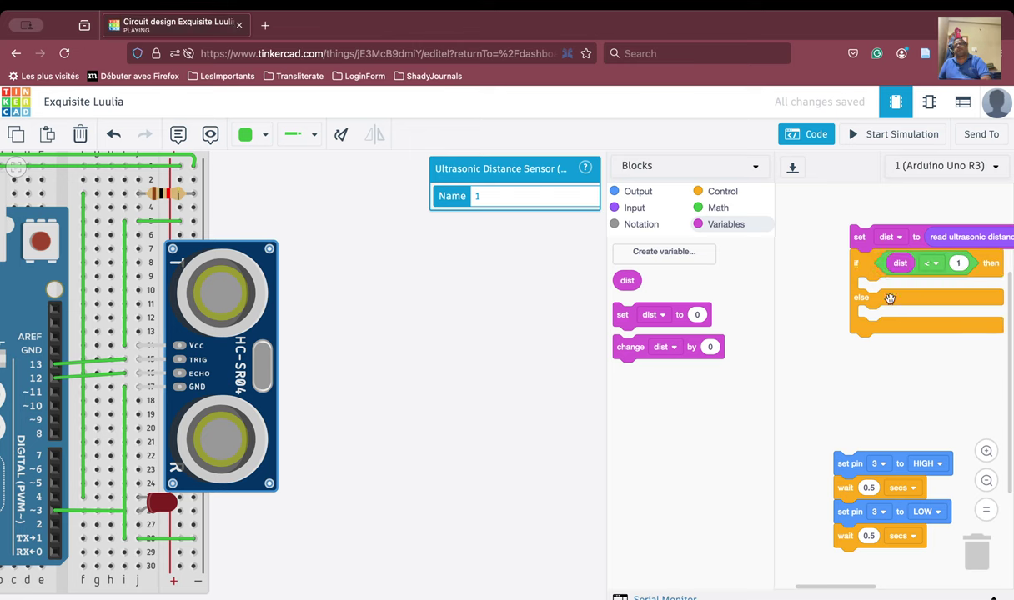
pyautogui.click(960, 263)
pyautogui.write('10')
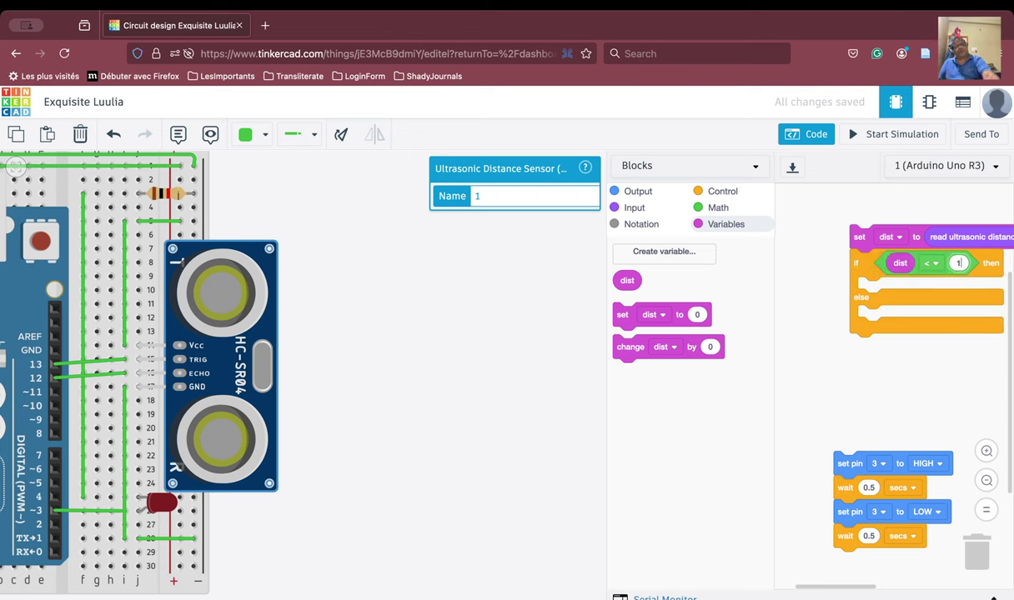
pyautogui.write('0')
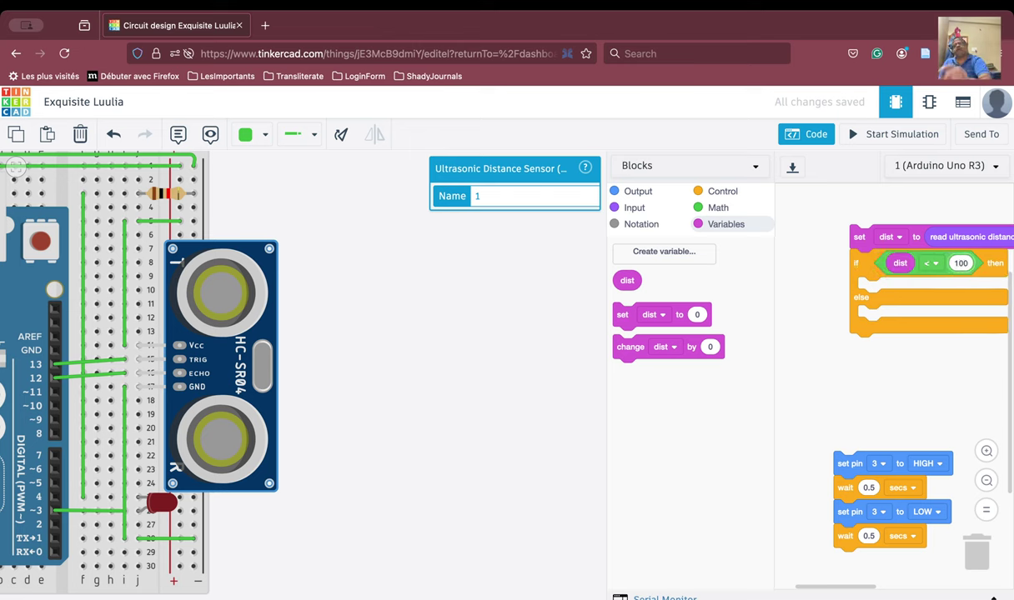
pyautogui.click(897, 423)
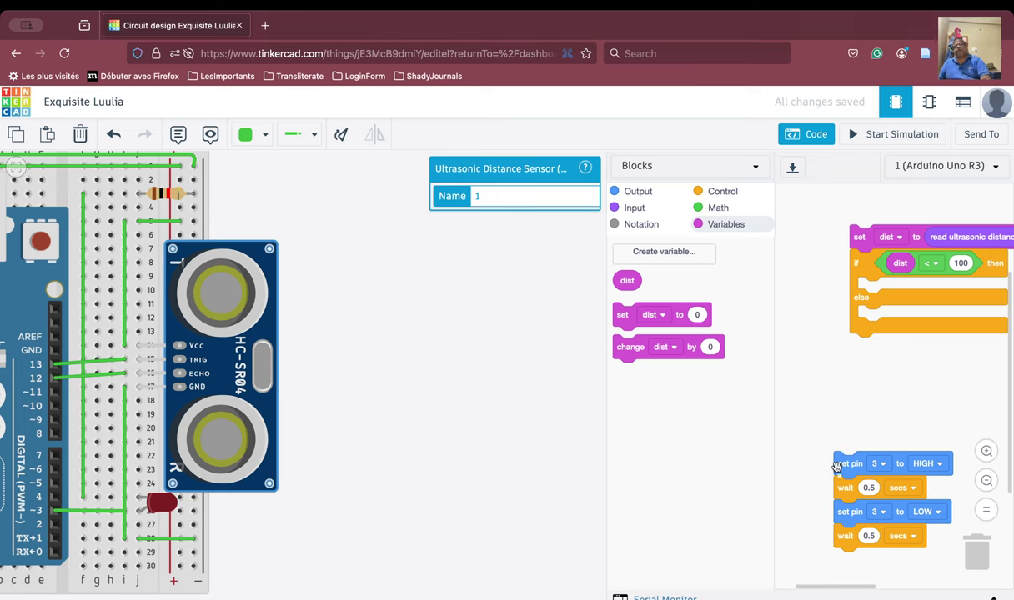
# - Put the blink blocks in the then branch and add a block setting pin 3 to LOW in the else branch
pyautogui.moveTo(836, 467); pyautogui.dragTo(864, 292)
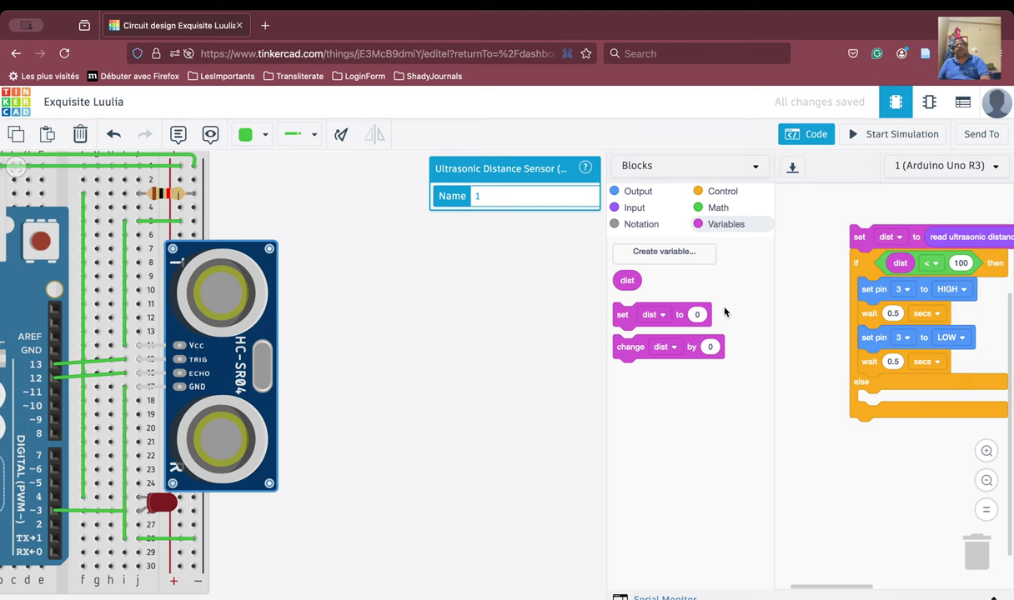
pyautogui.click(632, 193)
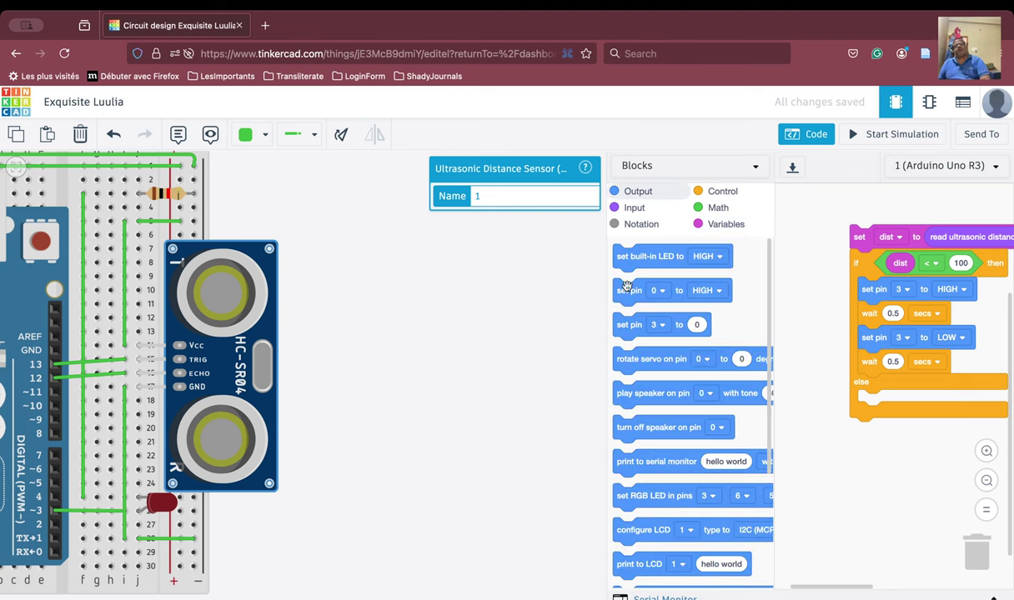
pyautogui.moveTo(621, 295); pyautogui.dragTo(872, 405)
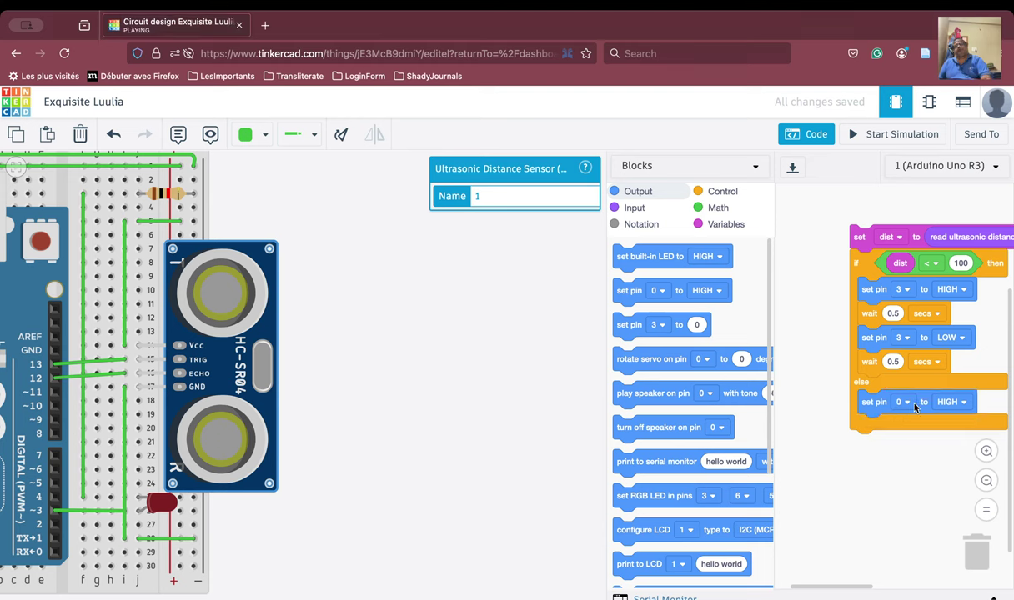
pyautogui.click(902, 403)
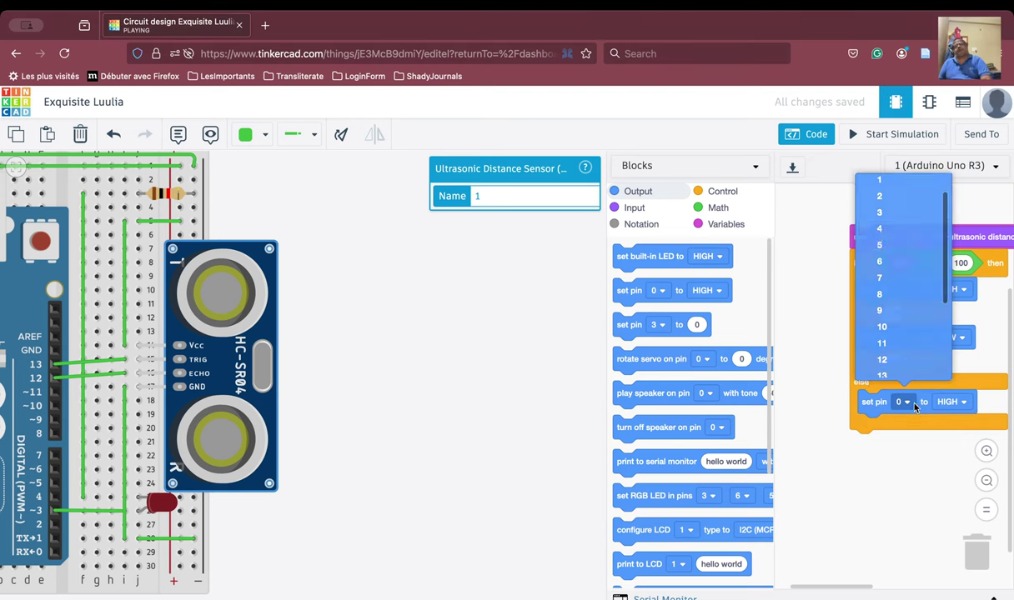
pyautogui.click(879, 211)
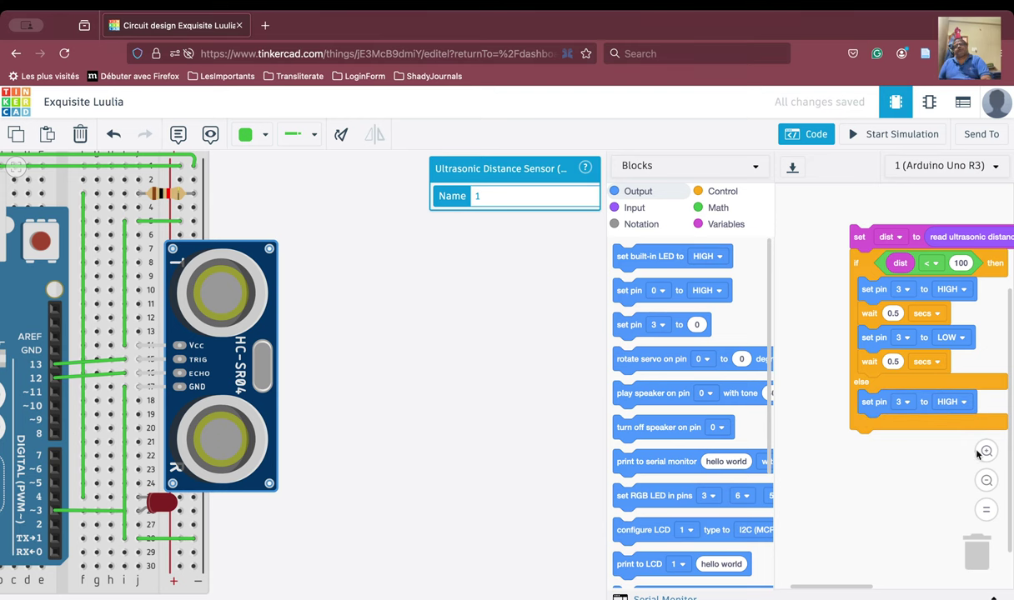
pyautogui.click(955, 404)
pyautogui.click(930, 450)
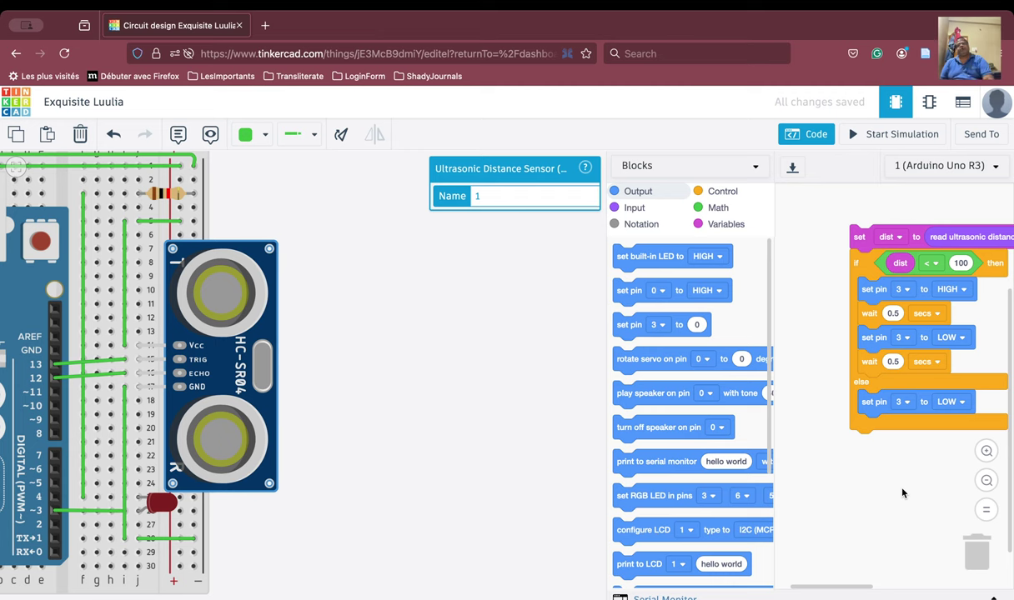
# - Test the distance condition in the simulation with the target at about 162 cm and about 98 cm, and stop it
pyautogui.click(888, 136)
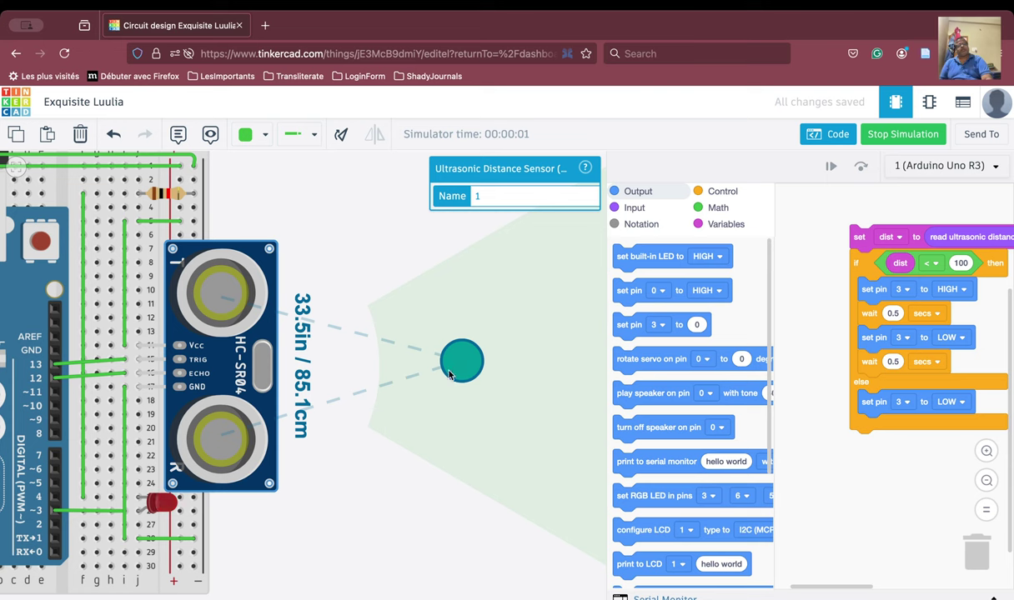
pyautogui.moveTo(461, 368); pyautogui.dragTo(556, 367)
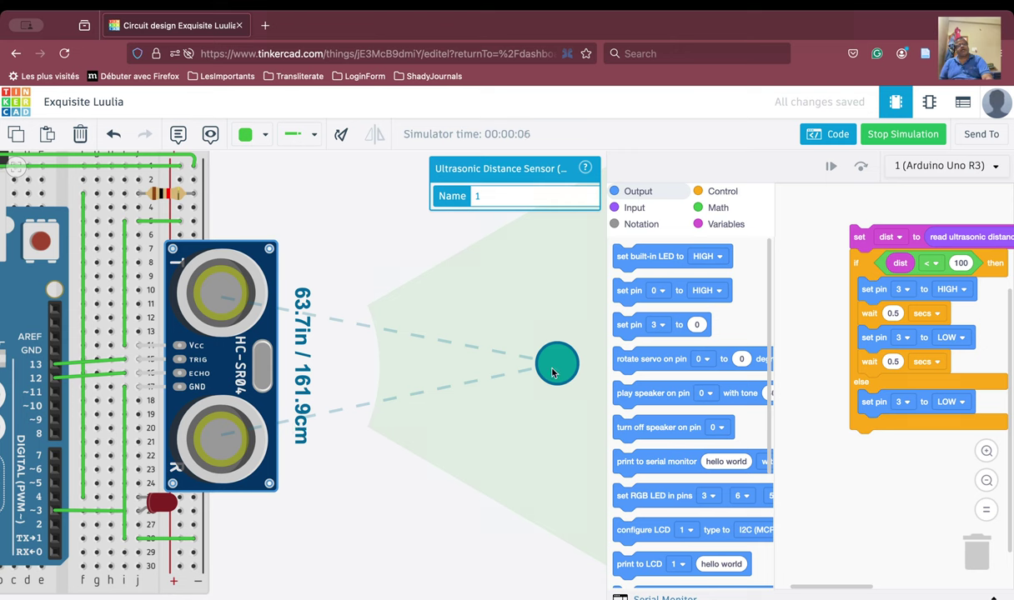
pyautogui.moveTo(552, 373); pyautogui.dragTo(477, 363)
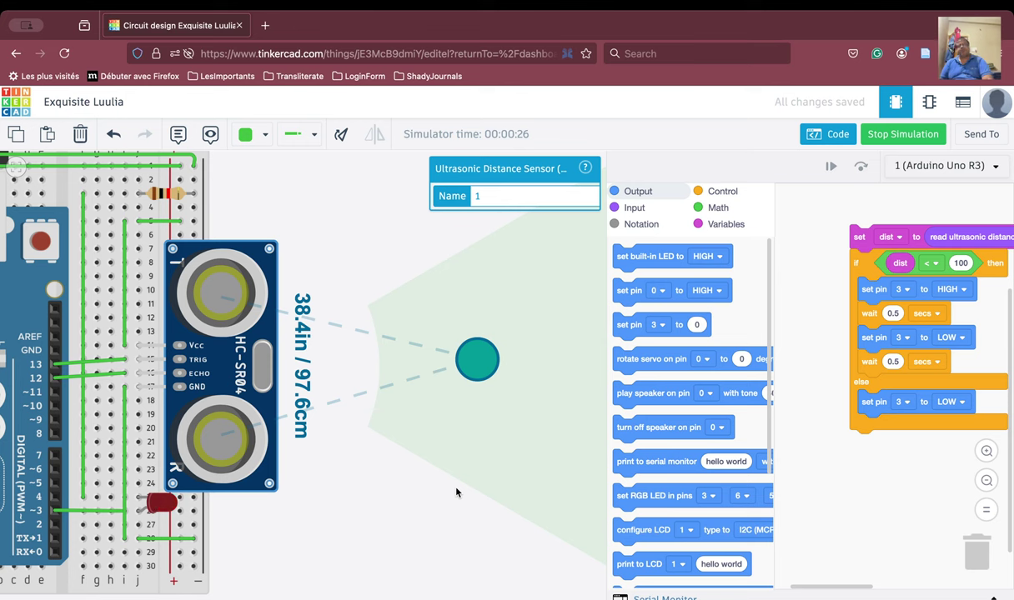
pyautogui.click(896, 134)
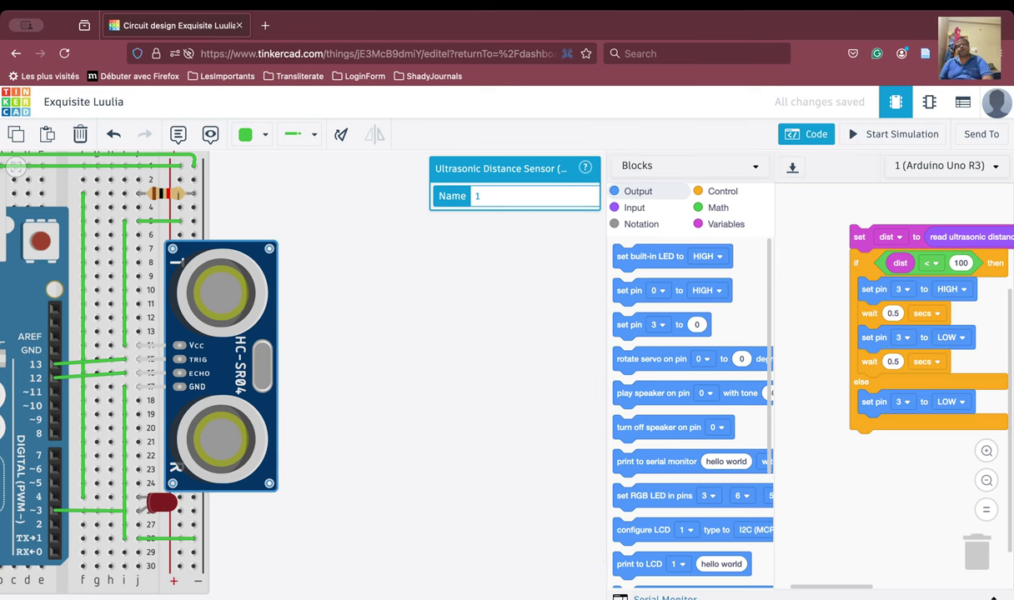